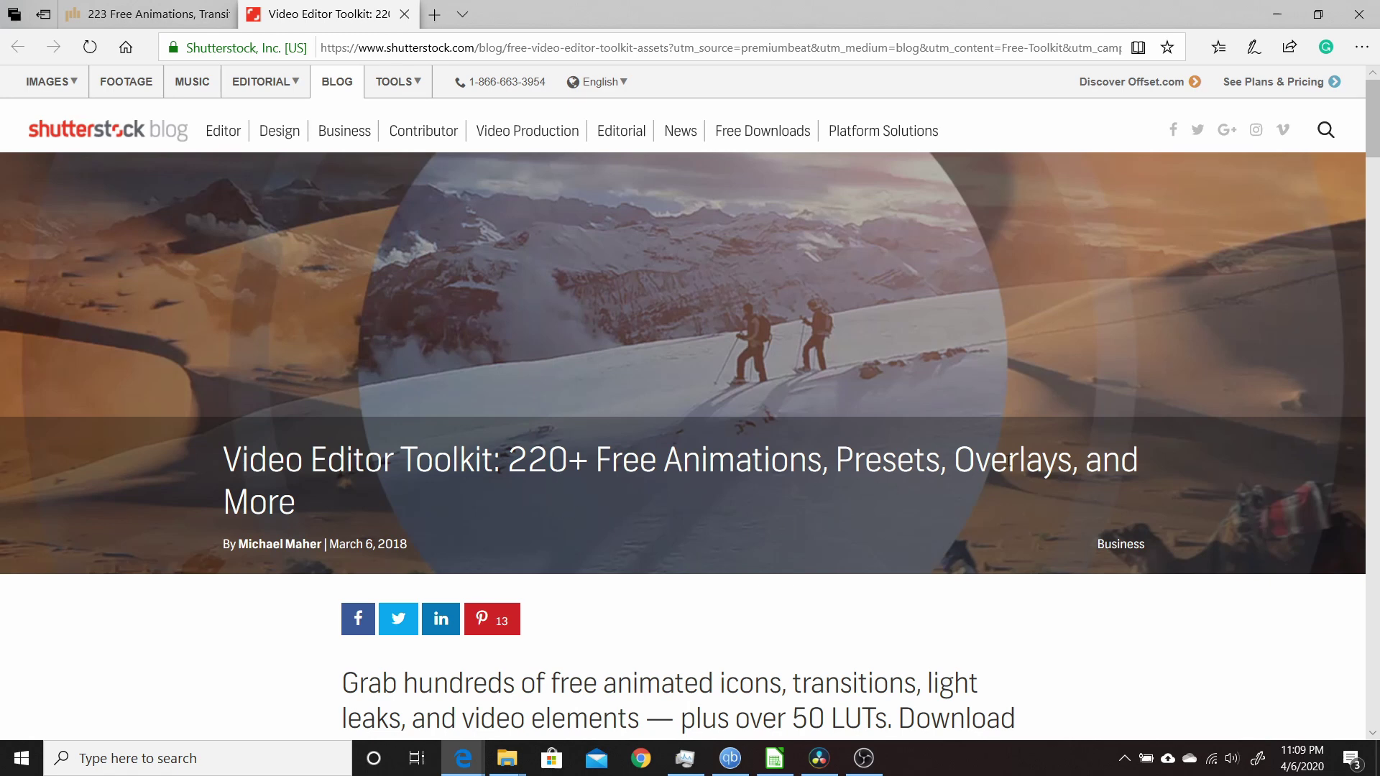
- Scroll the Video Editor Toolkit blog post past its Transitions (9) list to Download Now, then back up
{"action": "scroll", "coordinate": [640, 536], "scroll_direction": "down", "scroll_amount": 2}
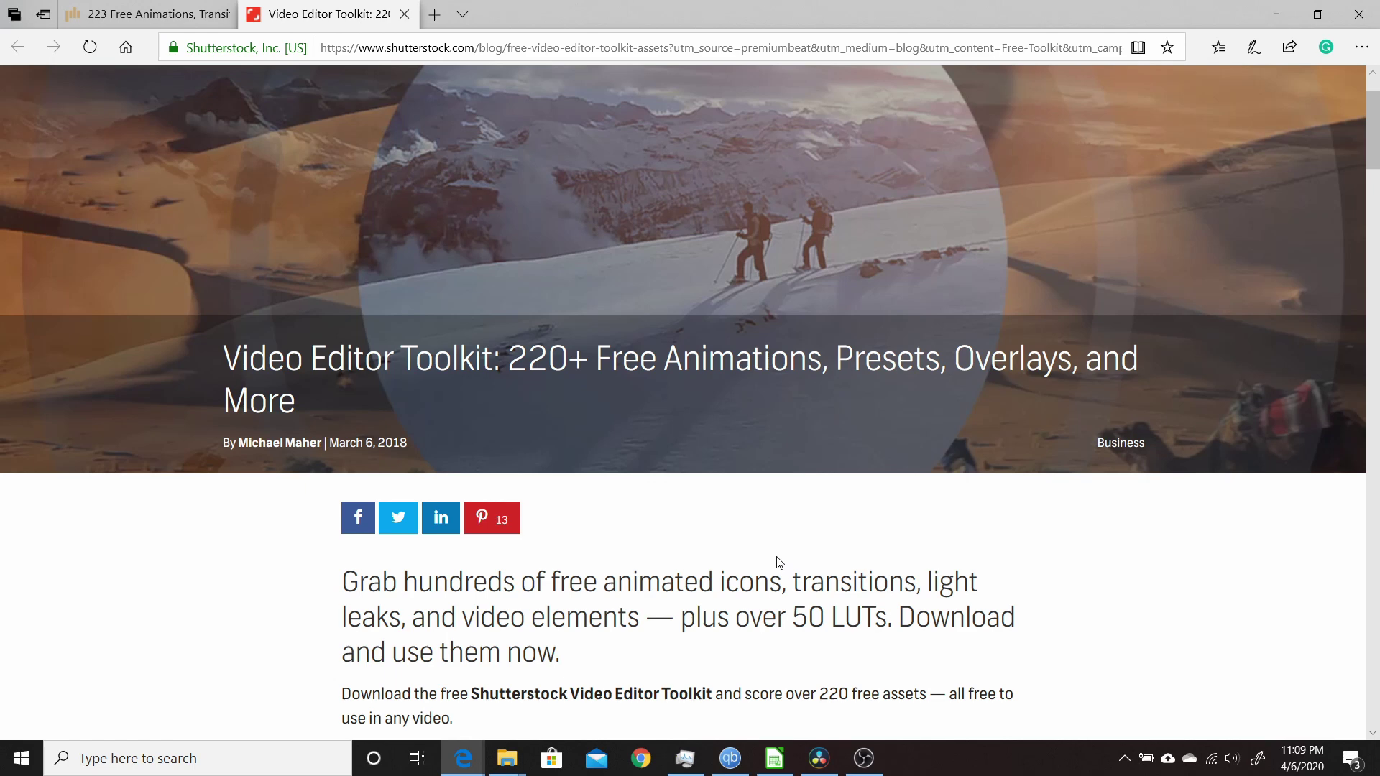
{"action": "scroll", "coordinate": [844, 389], "scroll_direction": "up", "scroll_amount": 2}
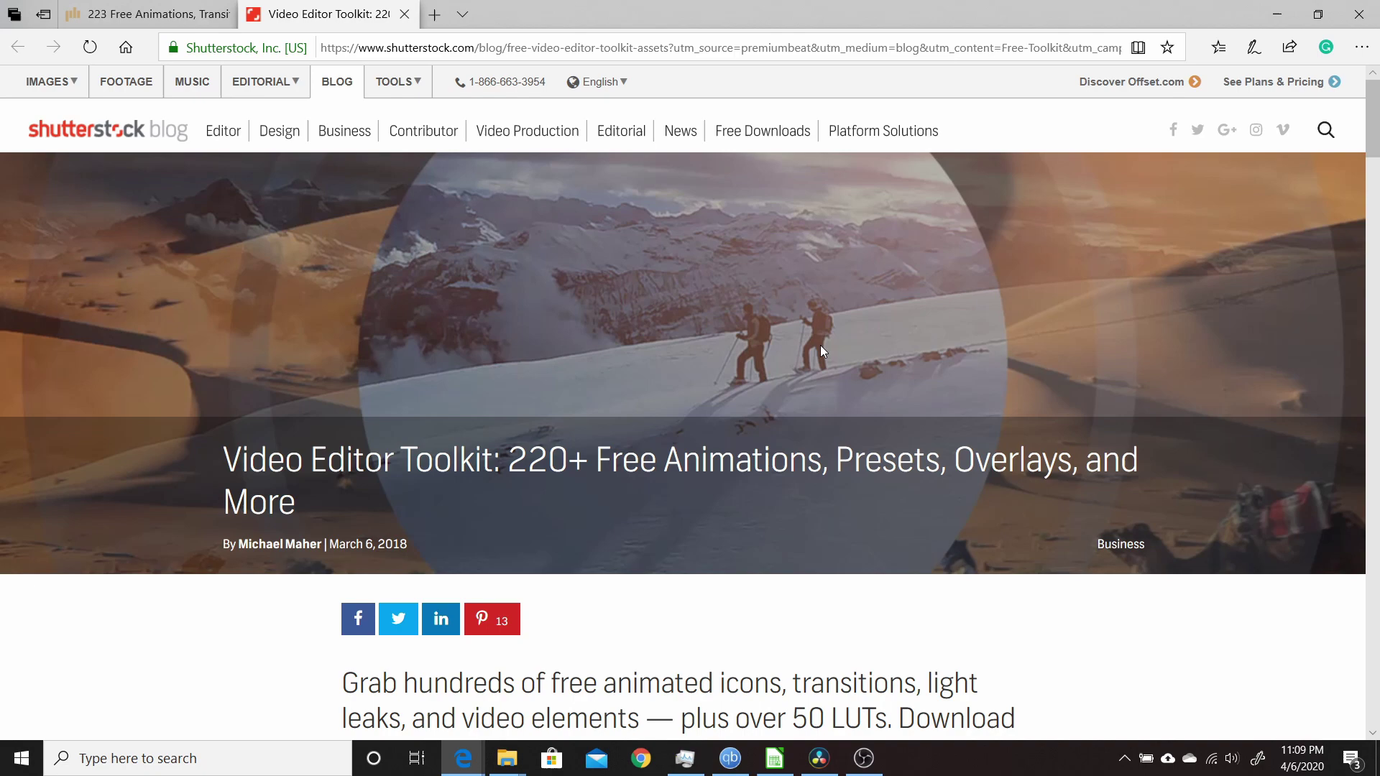
{"action": "scroll", "coordinate": [752, 446], "scroll_direction": "down", "scroll_amount": 12}
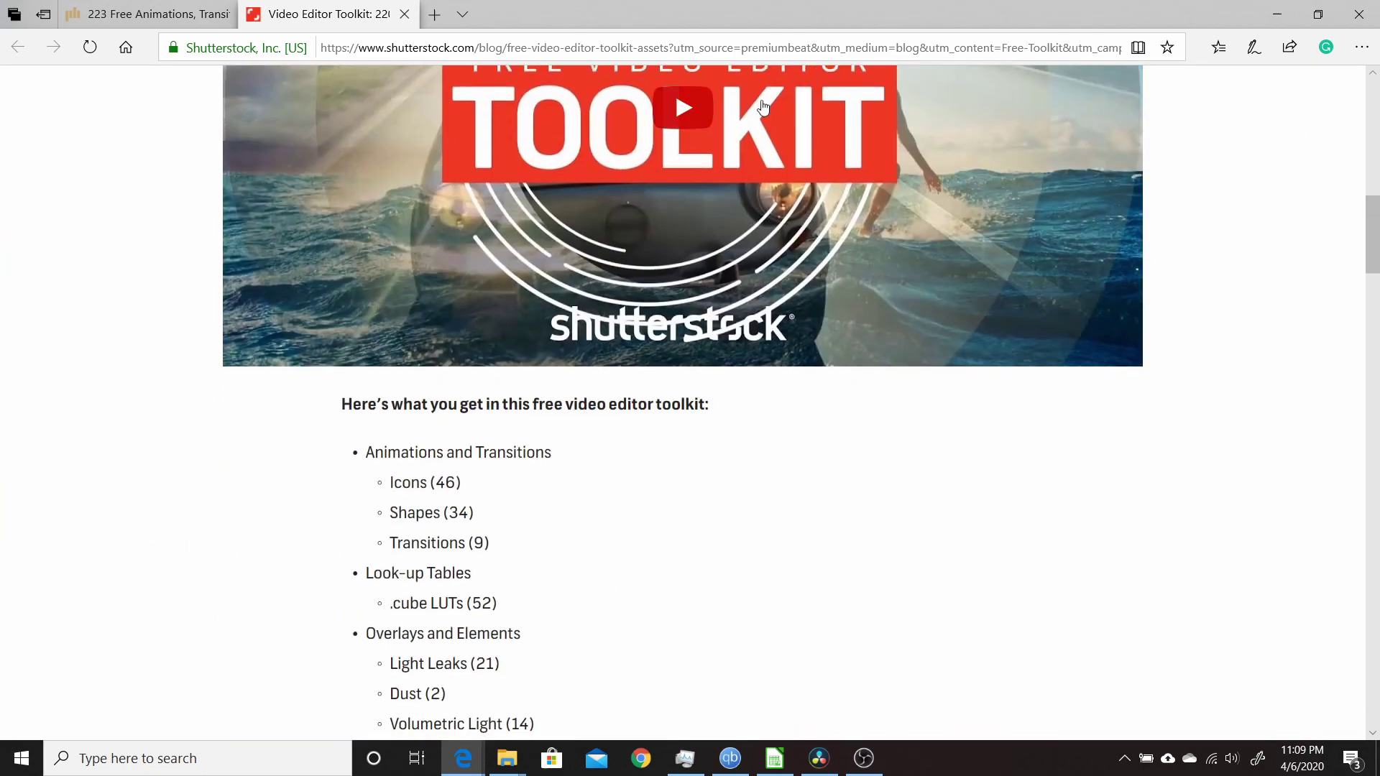
{"action": "scroll", "coordinate": [718, 417], "scroll_direction": "up", "scroll_amount": 3}
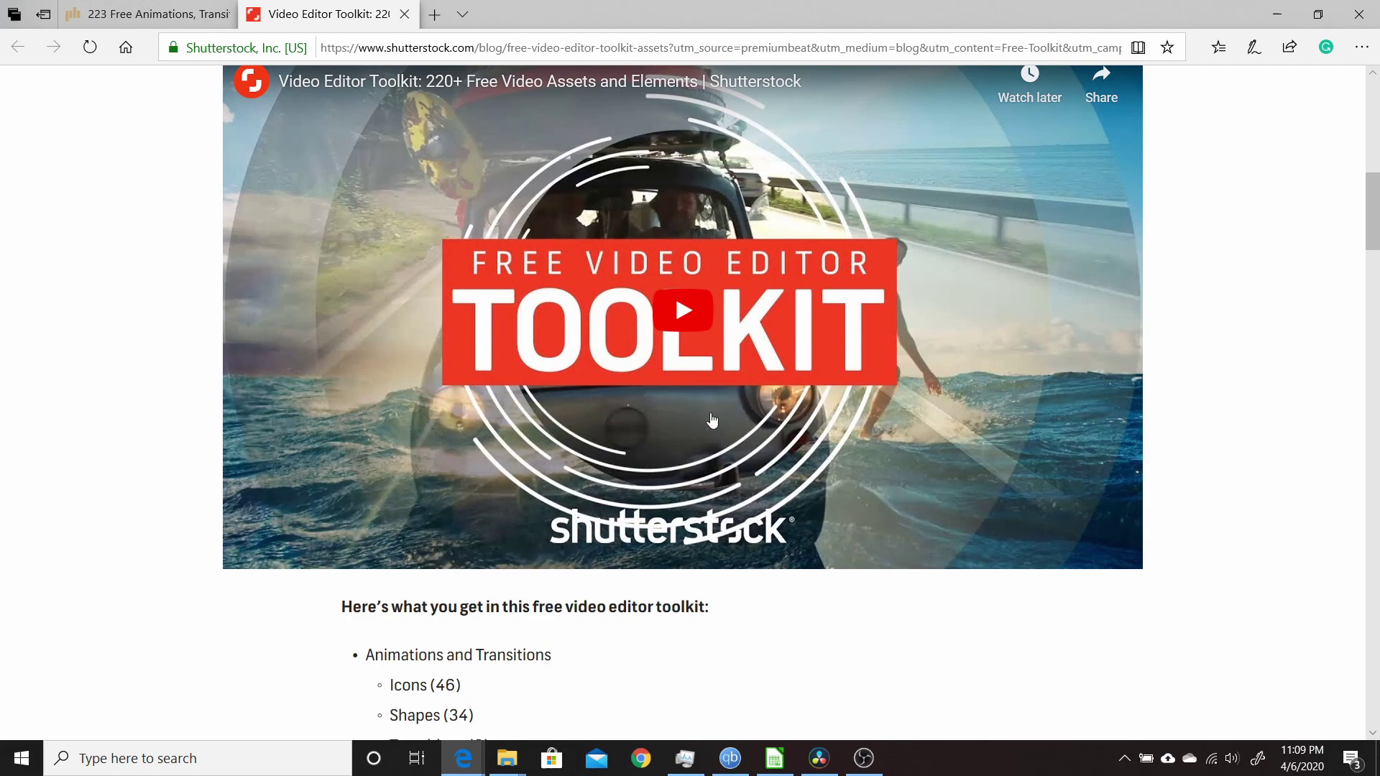
{"action": "scroll", "coordinate": [201, 410], "scroll_direction": "down", "scroll_amount": 3}
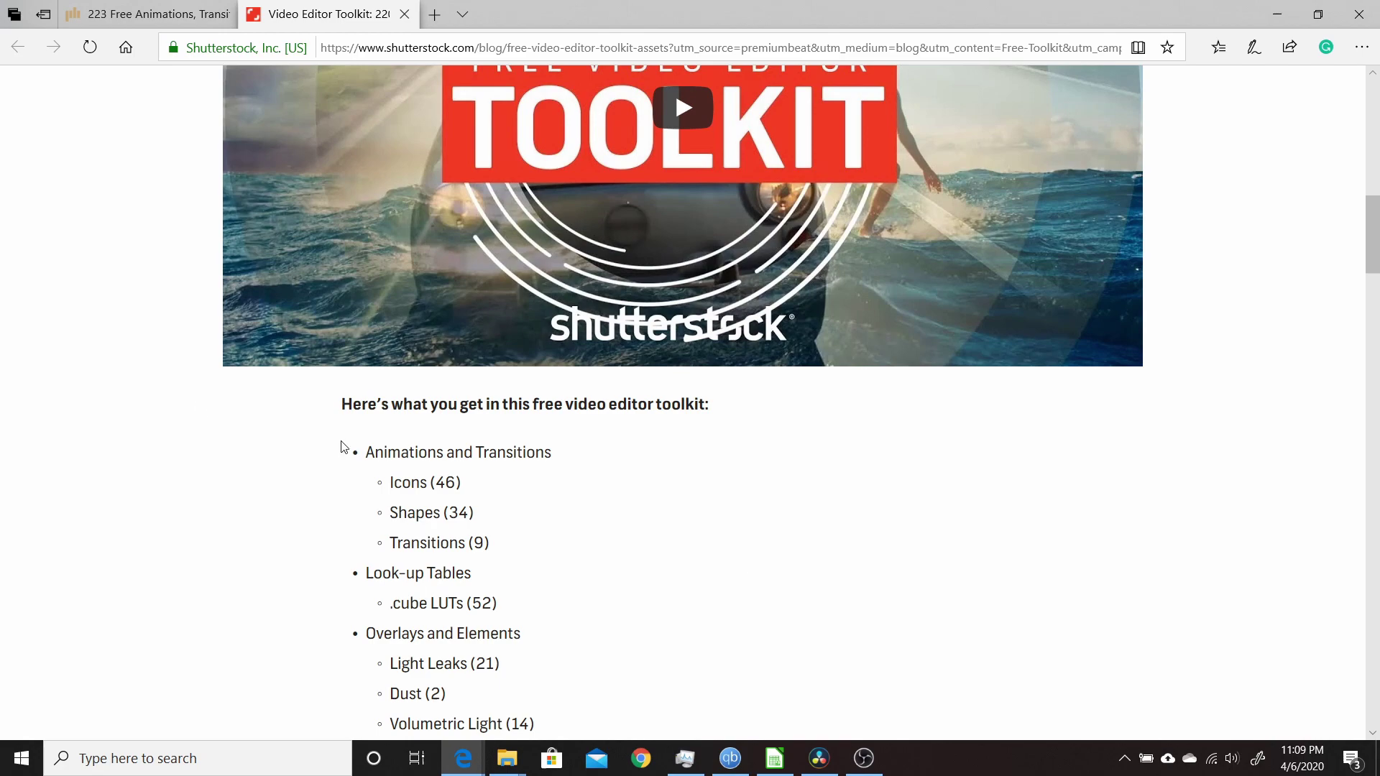
{"action": "scroll", "coordinate": [753, 558], "scroll_direction": "down", "scroll_amount": 3}
{"action": "scroll", "coordinate": [758, 557], "scroll_direction": "down", "scroll_amount": 6}
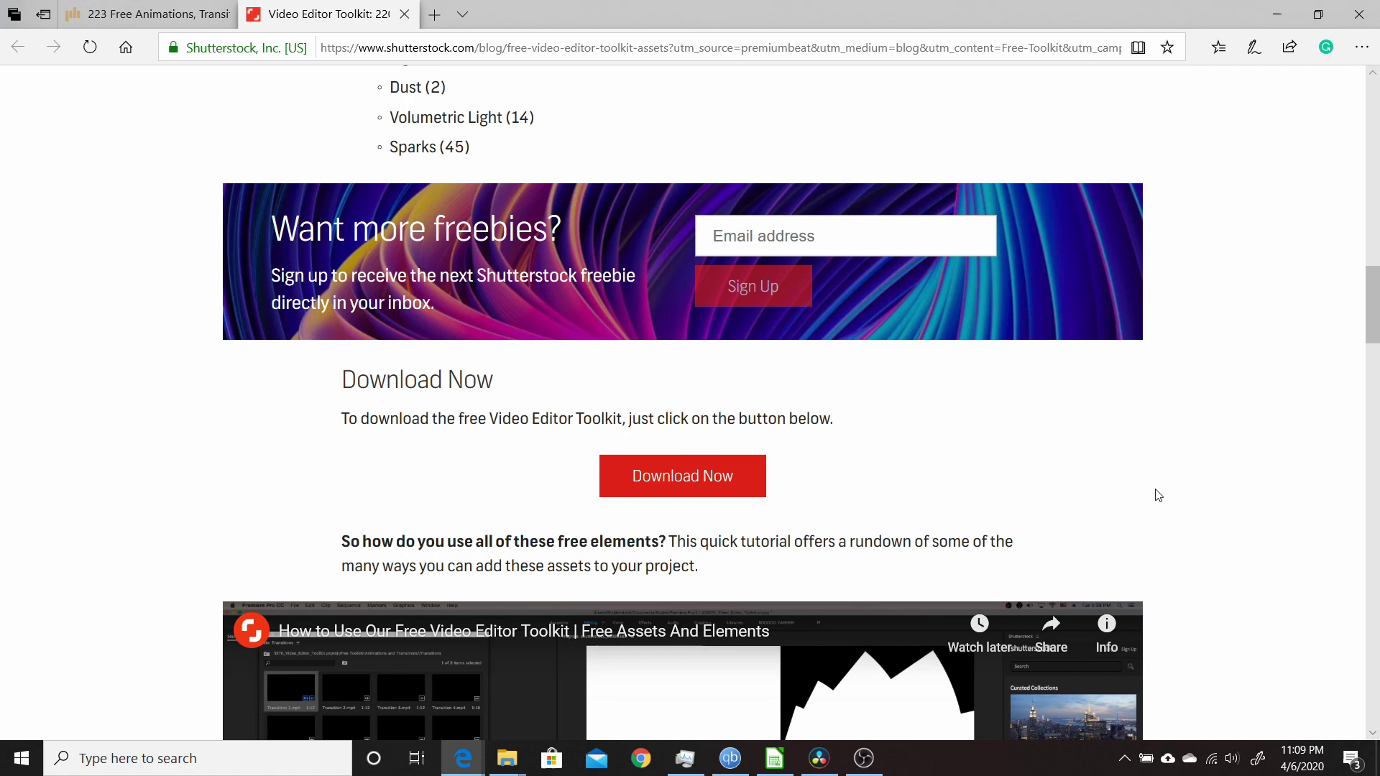
{"action": "scroll", "coordinate": [1158, 495], "scroll_direction": "up", "scroll_amount": 10}
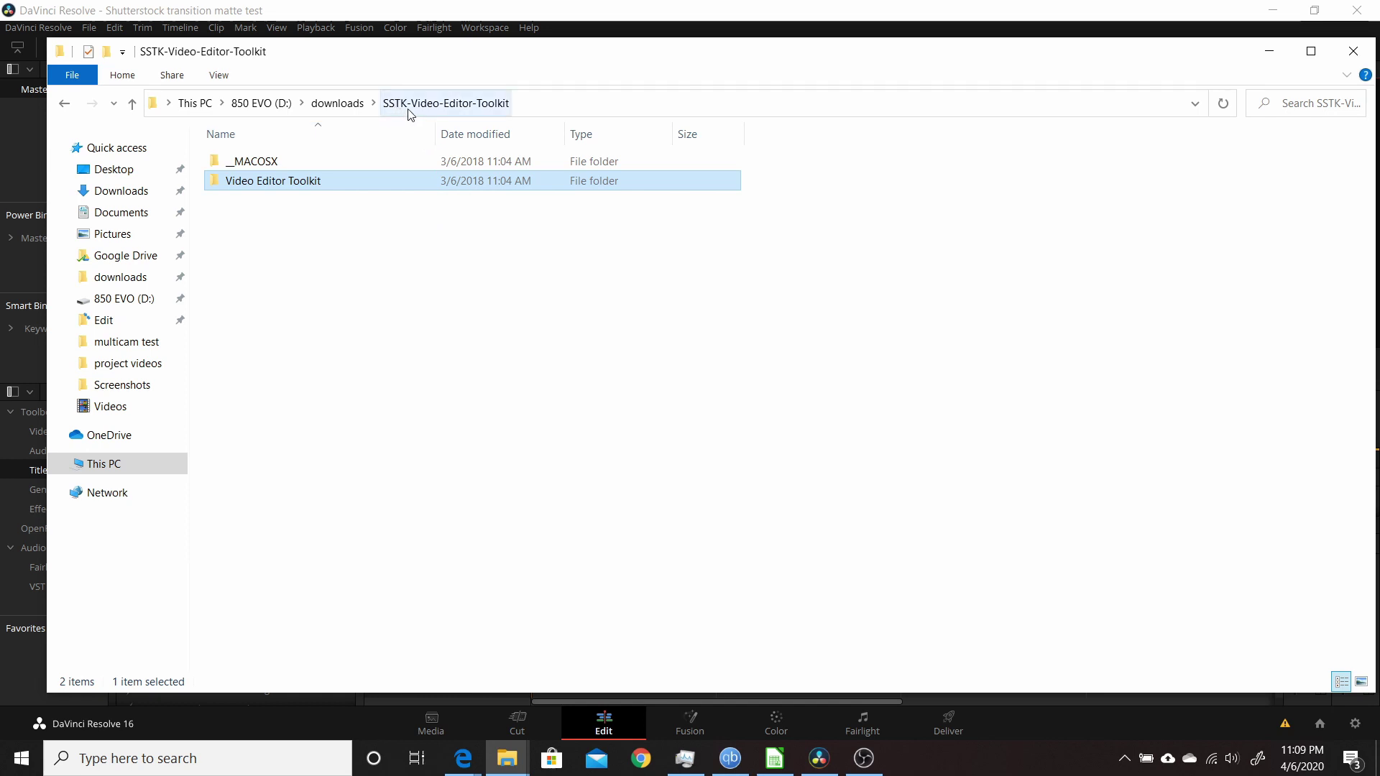
- Open Video Editor Toolkit > Animations and Transitions > Transitions, then minimize File Explorer
{"action": "double_click", "coordinate": [279, 186]}
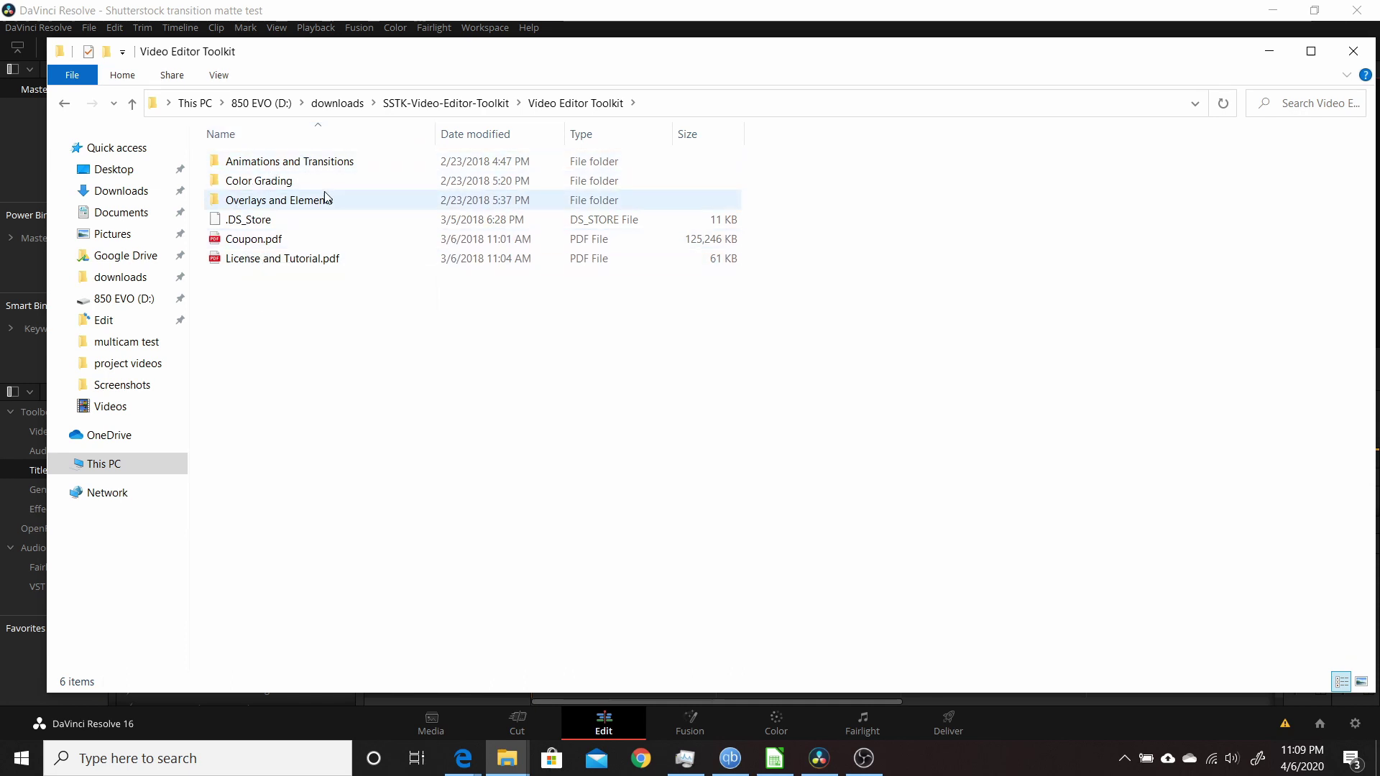
{"action": "double_click", "coordinate": [280, 162]}
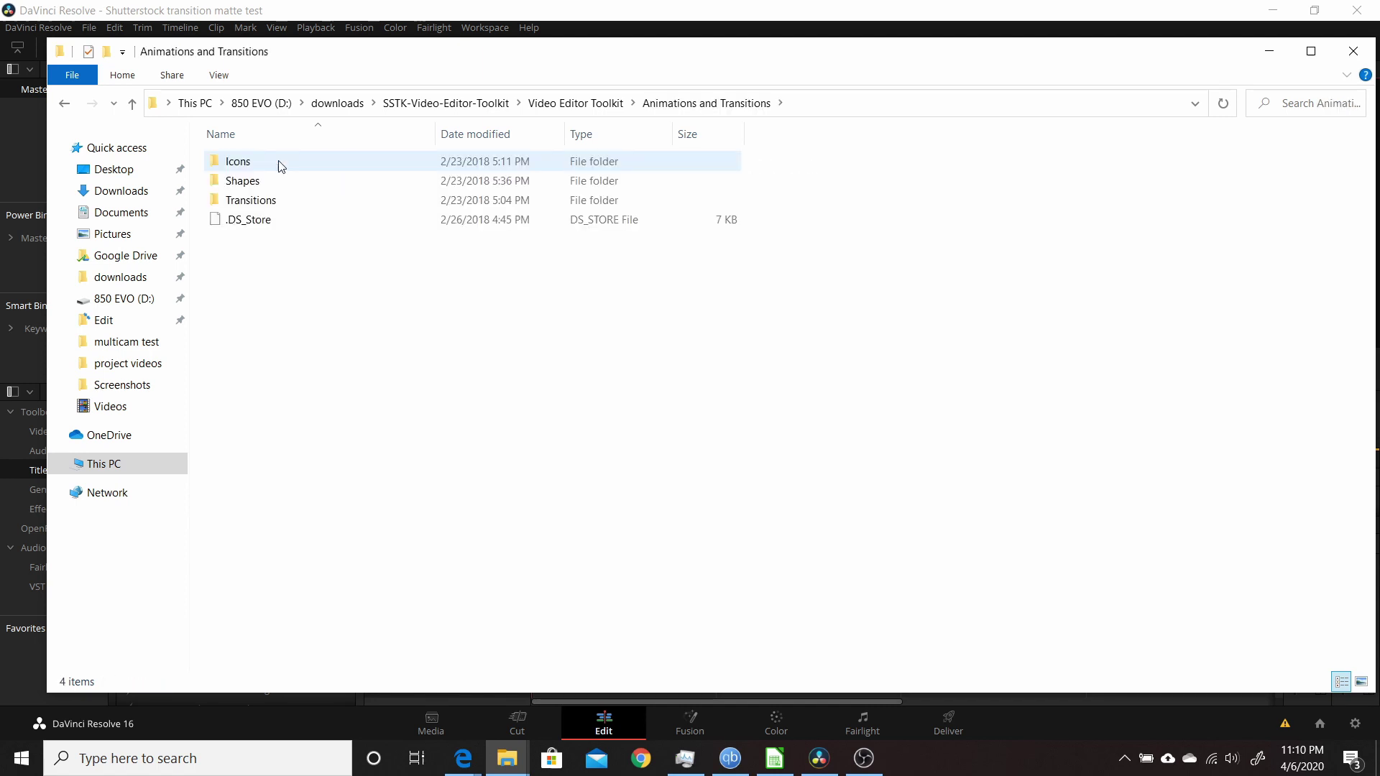
{"action": "double_click", "coordinate": [252, 200]}
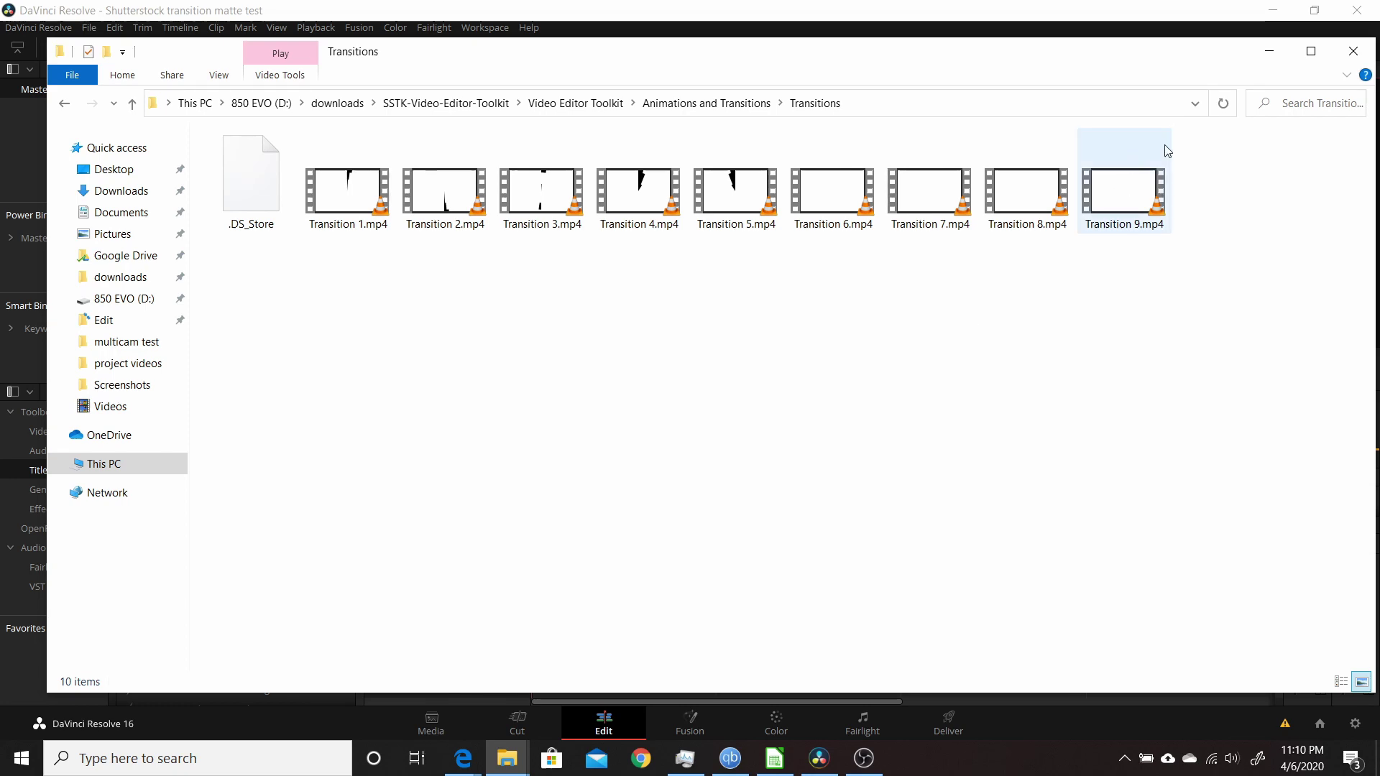
{"action": "left_click", "coordinate": [1268, 51]}
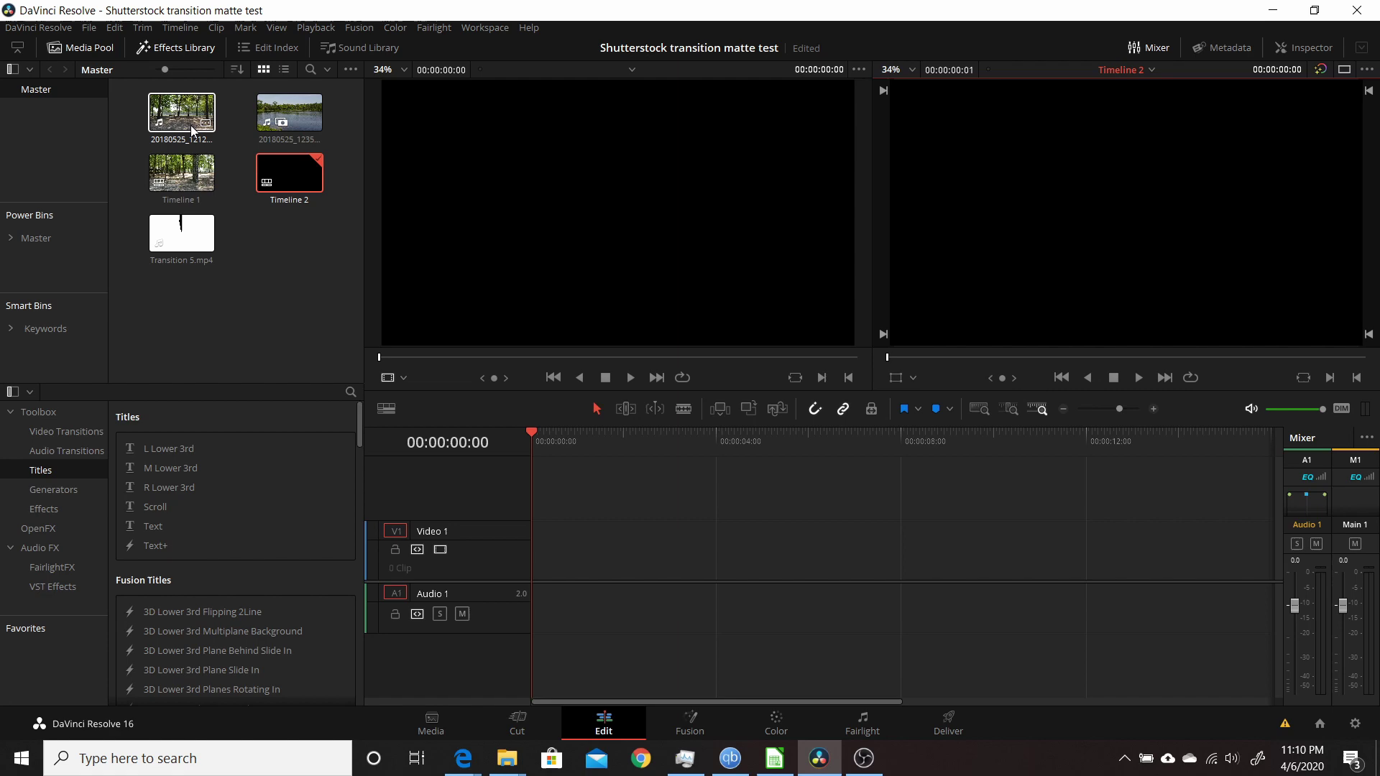
- Place 20180525_121241 on the timeline, trim its end, and overlap 20180525_123515 on Video 2
{"action": "left_click_drag", "start_coordinate": [190, 123], "coordinate": [536, 528]}
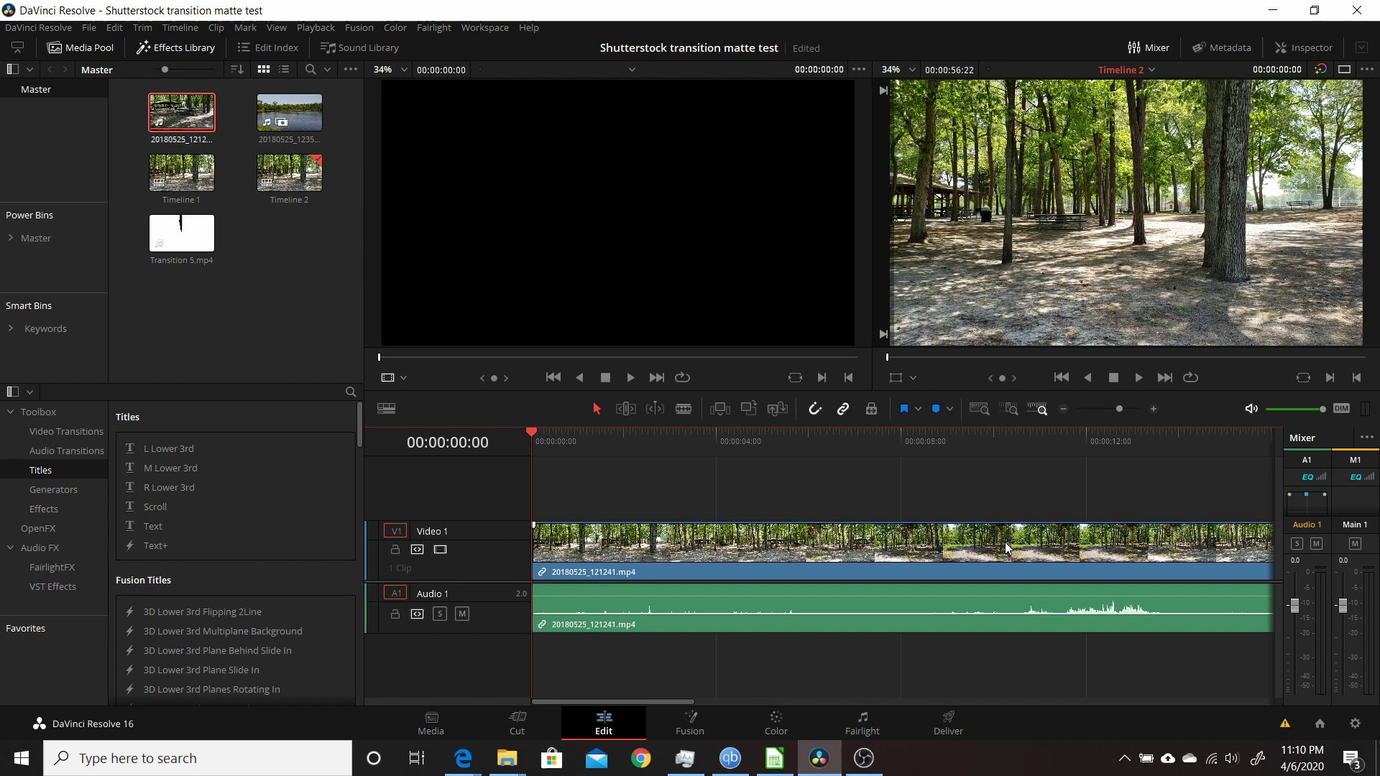
{"action": "key", "text": "shift+z"}
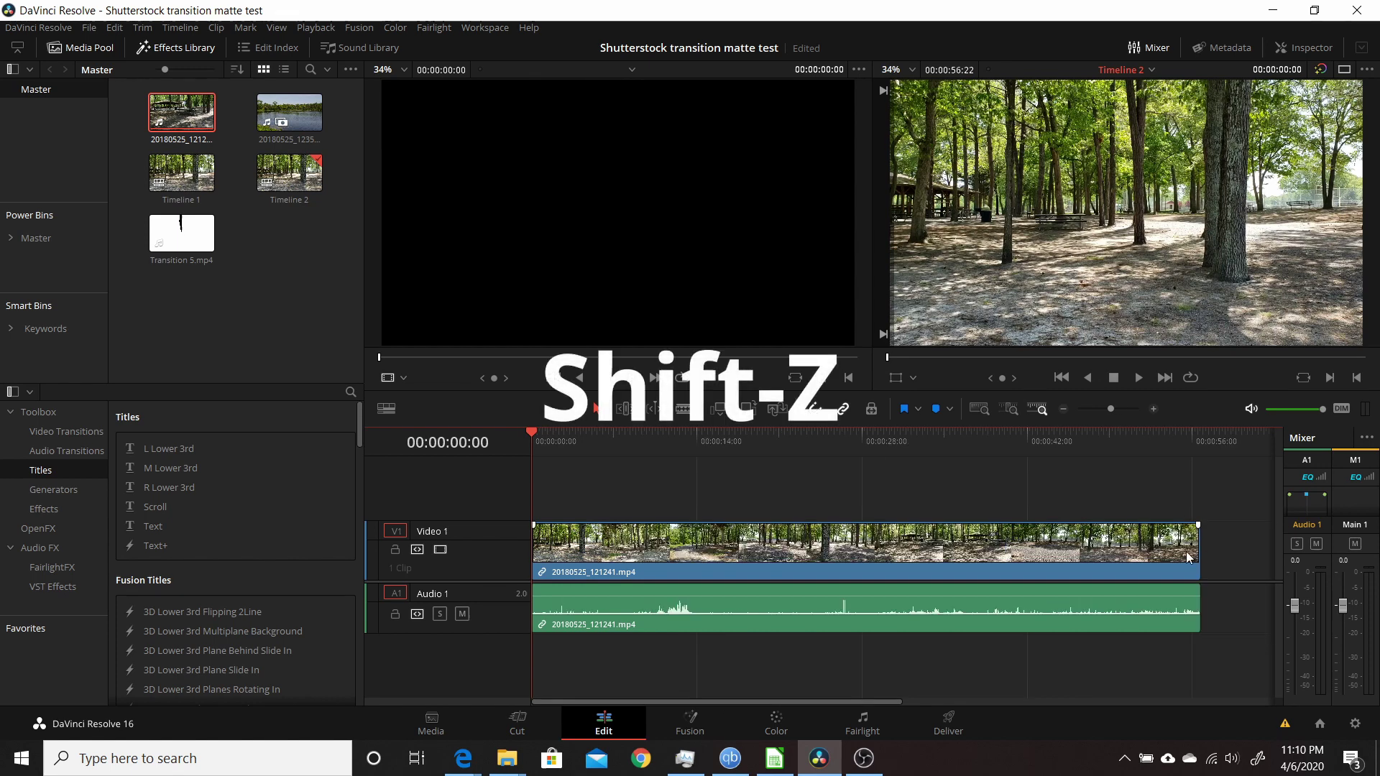
{"action": "left_click_drag", "start_coordinate": [1198, 558], "coordinate": [1035, 550]}
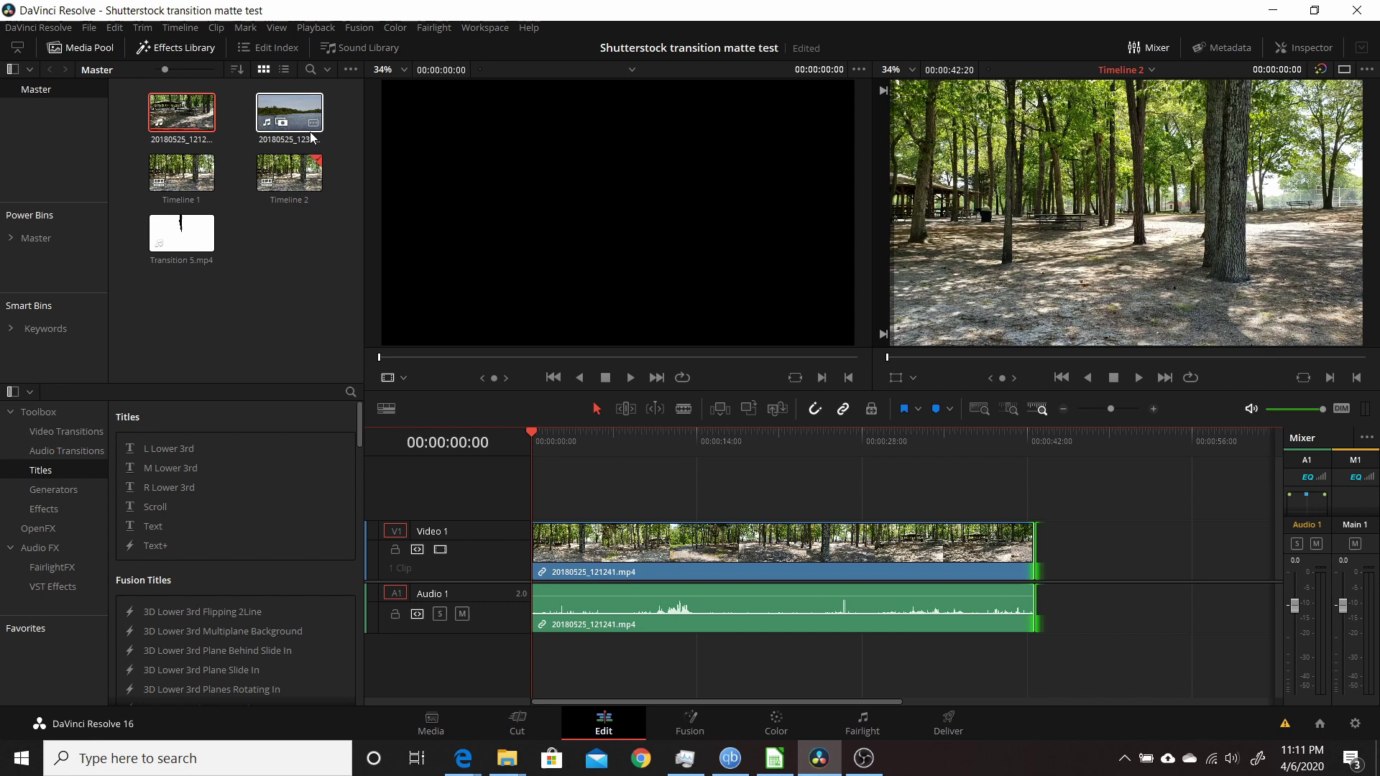
{"action": "left_click_drag", "start_coordinate": [298, 122], "coordinate": [1023, 487]}
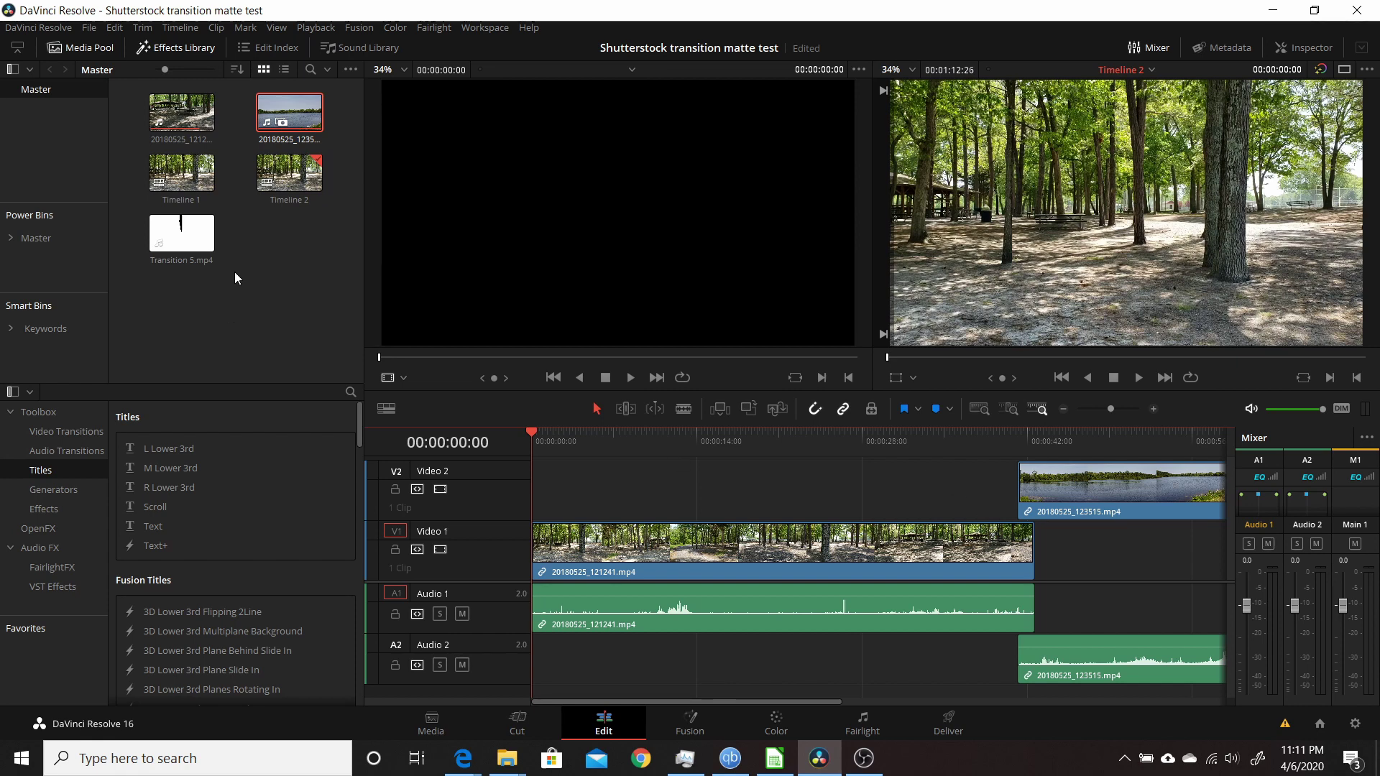
- Load Transition 5.mp4 in the source viewer and preview its black-to-white matte wipe
{"action": "double_click", "coordinate": [188, 245]}
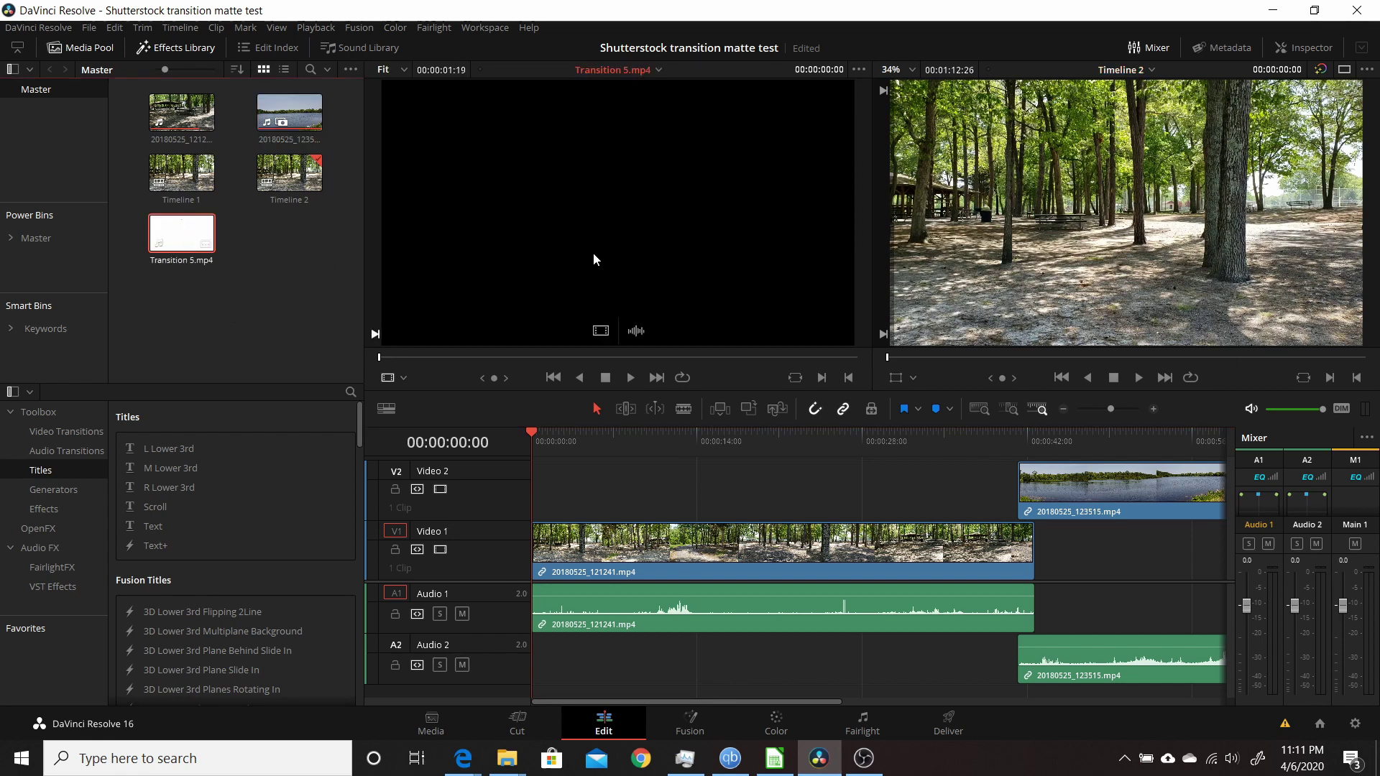
{"action": "left_click", "coordinate": [628, 379]}
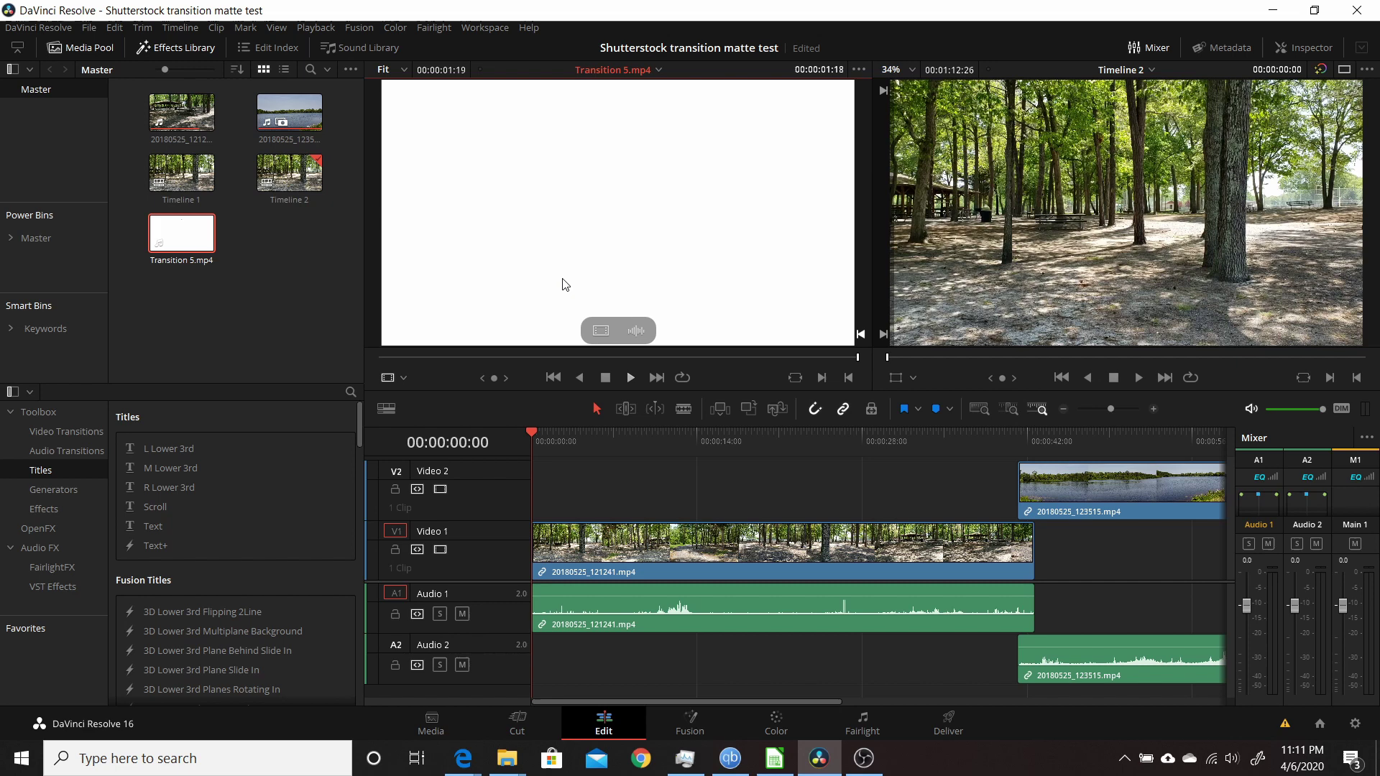
{"action": "left_click", "coordinate": [553, 378]}
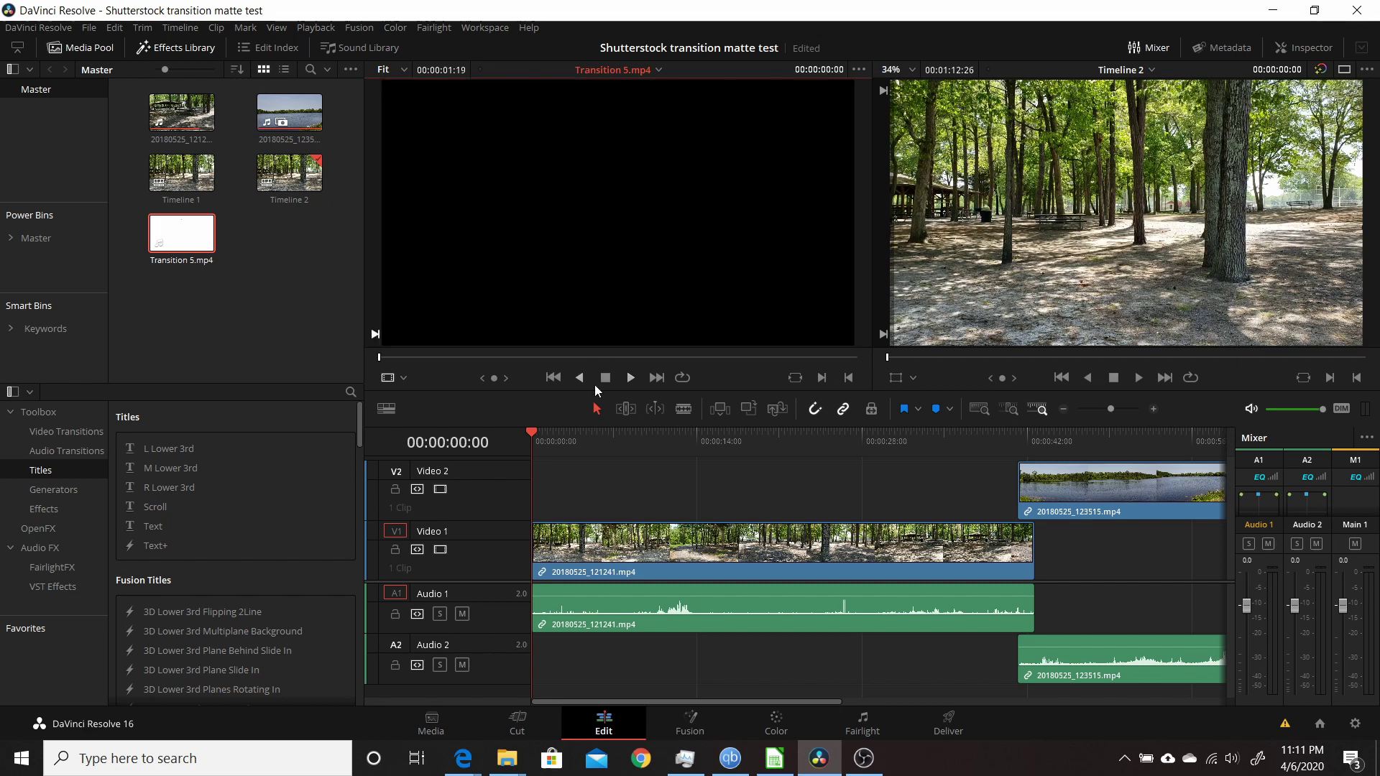
{"action": "left_click", "coordinate": [630, 378]}
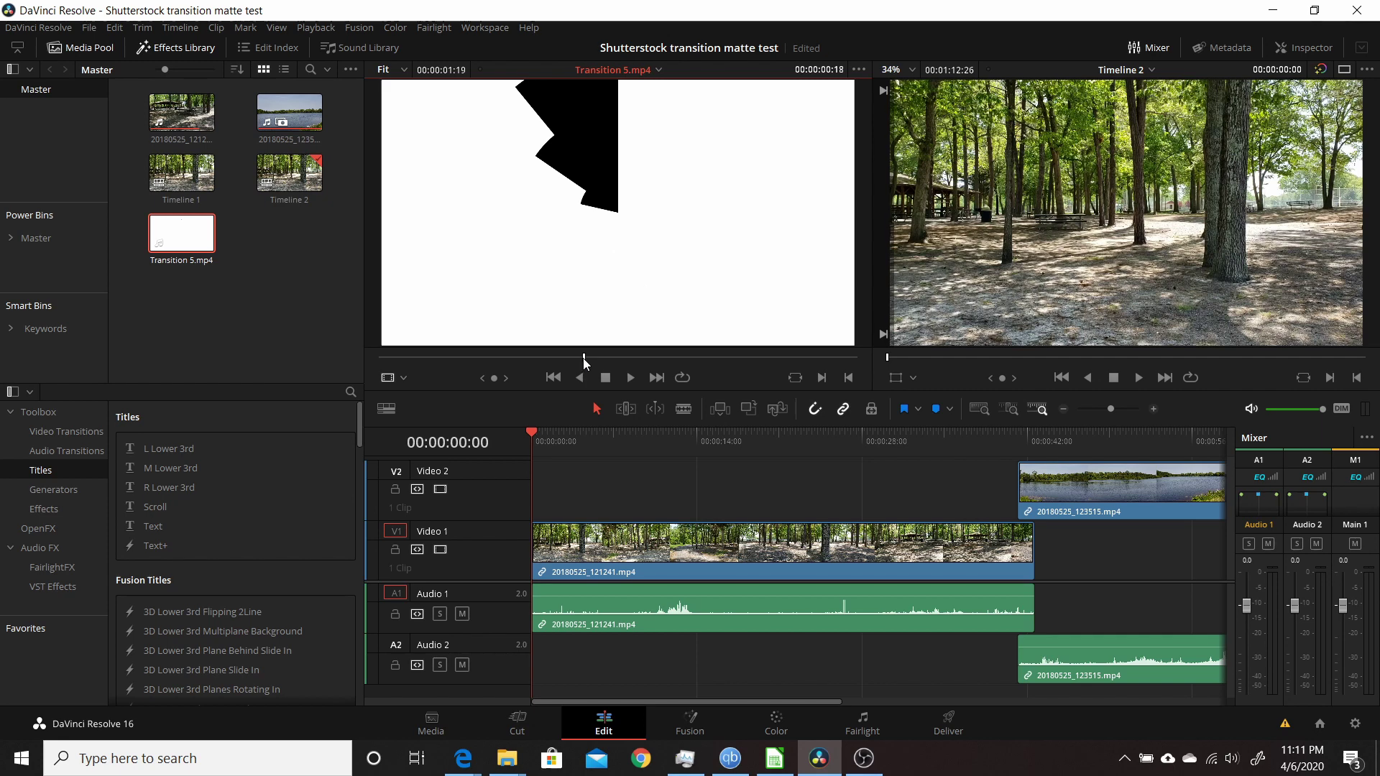
{"action": "left_click_drag", "start_coordinate": [586, 359], "coordinate": [775, 372]}
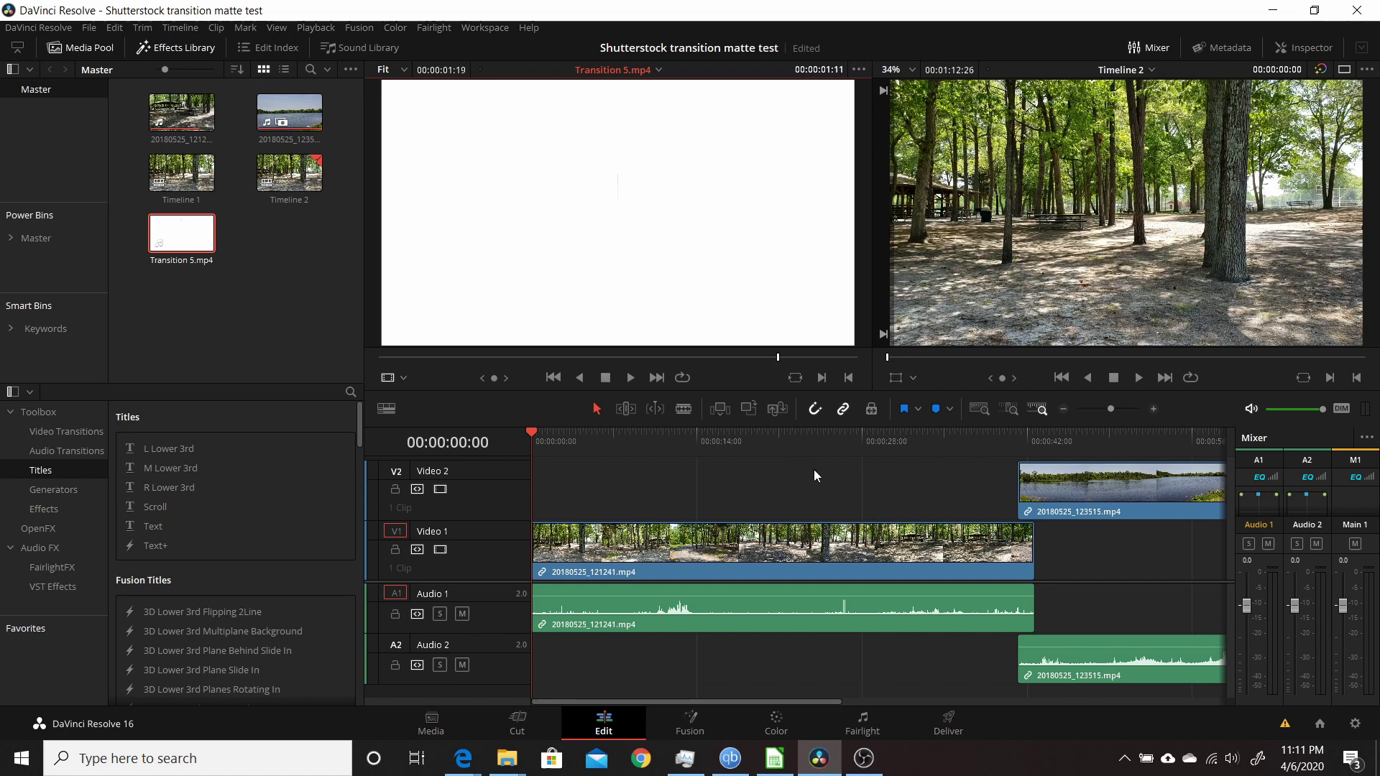
- Move the playhead to the lake clip's start on Video 2 and select that clip
{"action": "left_click_drag", "start_coordinate": [535, 431], "coordinate": [1018, 473]}
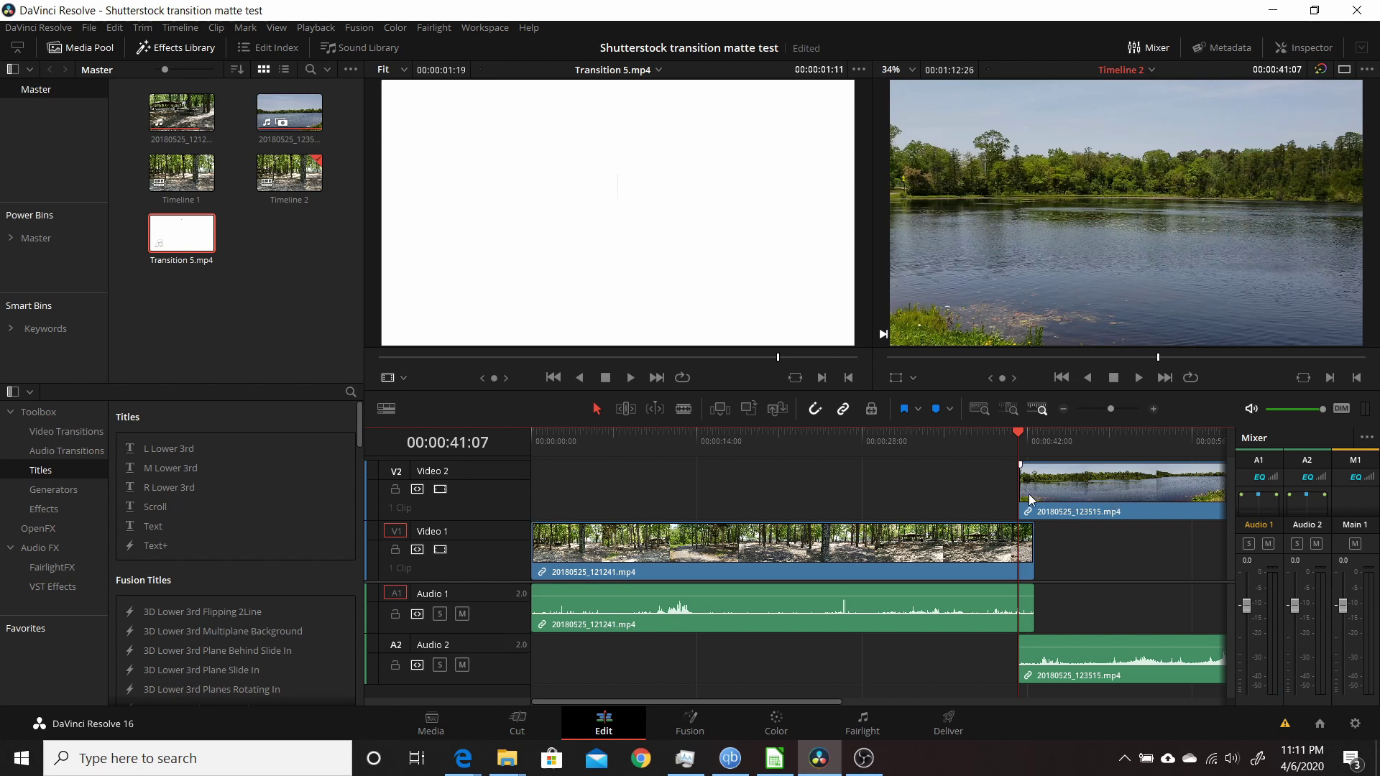
{"action": "left_click", "coordinate": [1067, 494]}
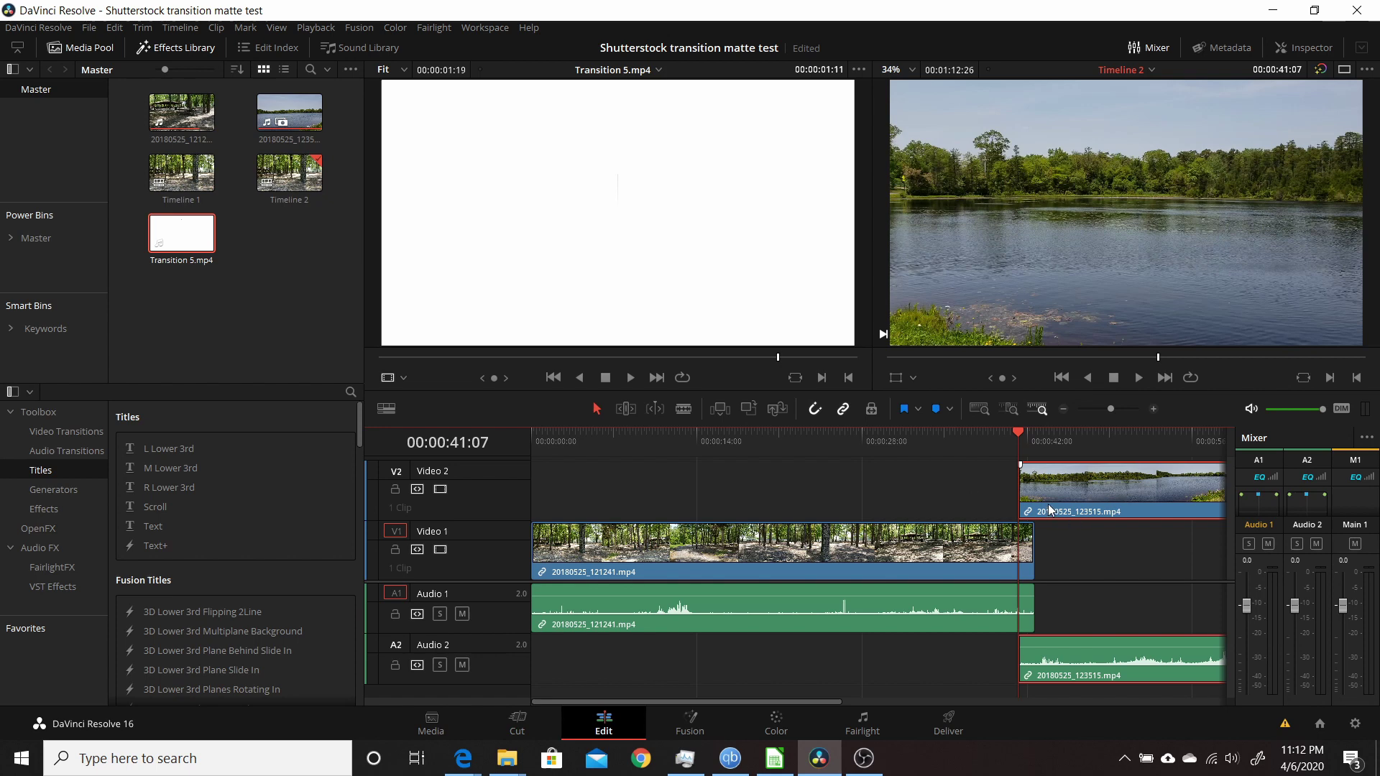
{"action": "mouse_move", "coordinate": [719, 155]}
{"action": "mouse_move", "coordinate": [718, 209]}
- Split the lake clip on Video 2 with the blade and select both resulting pieces
{"action": "key", "text": "space"}
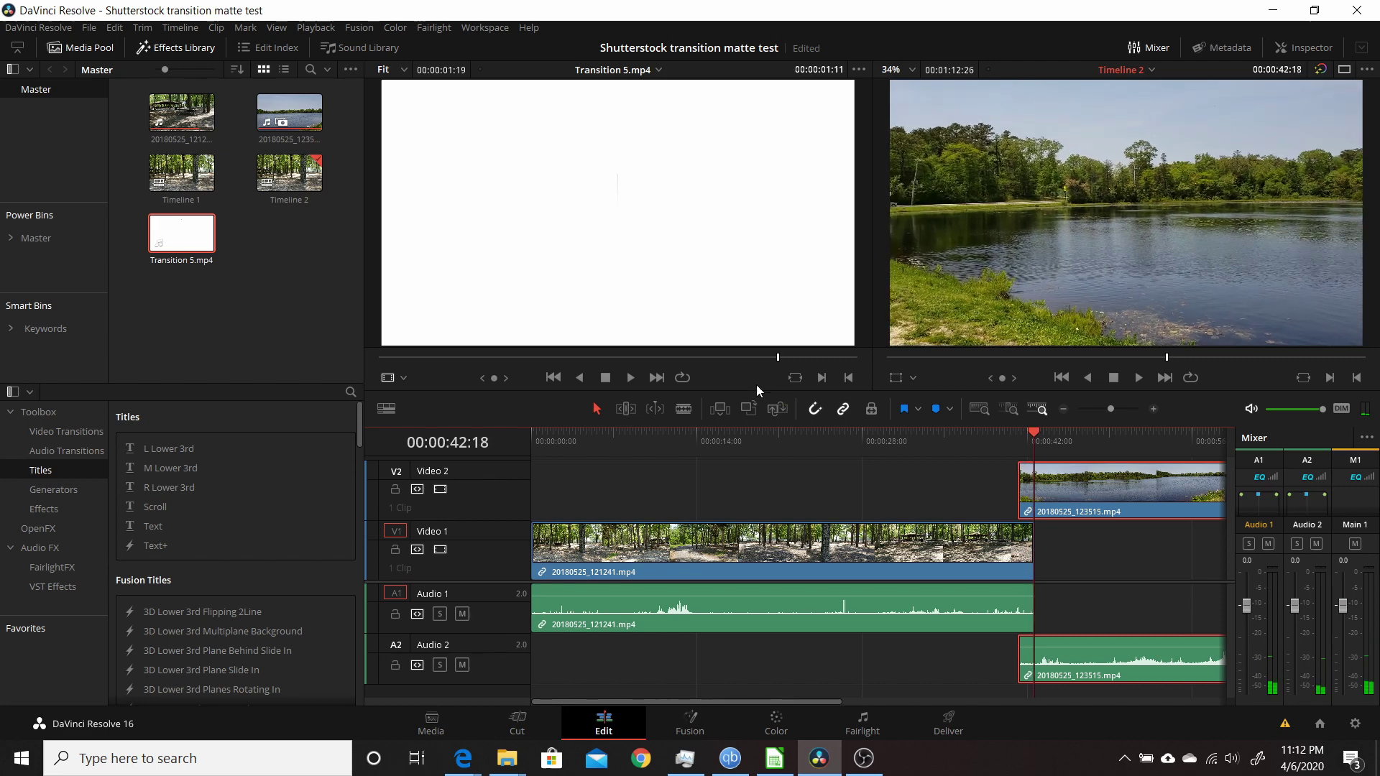
{"action": "left_click", "coordinate": [682, 408]}
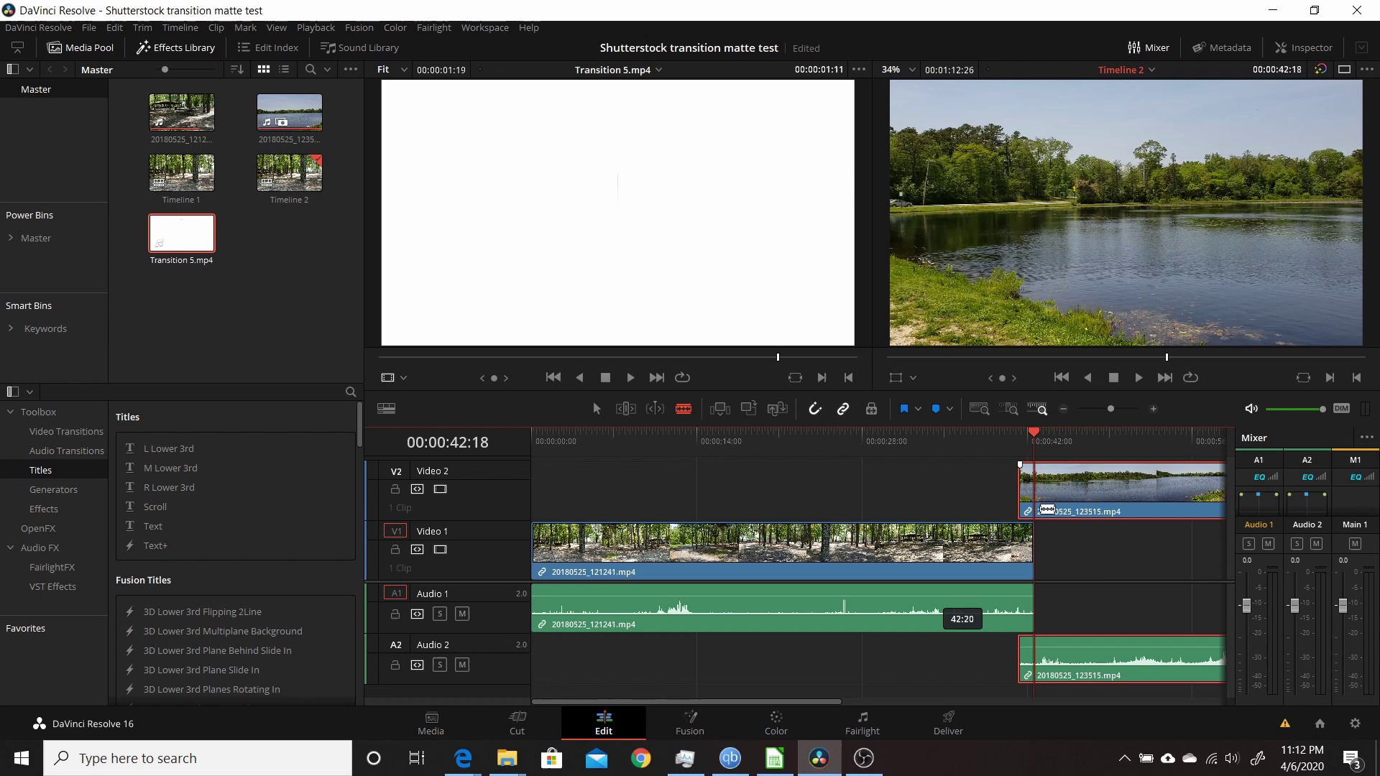
{"action": "left_click", "coordinate": [1039, 501]}
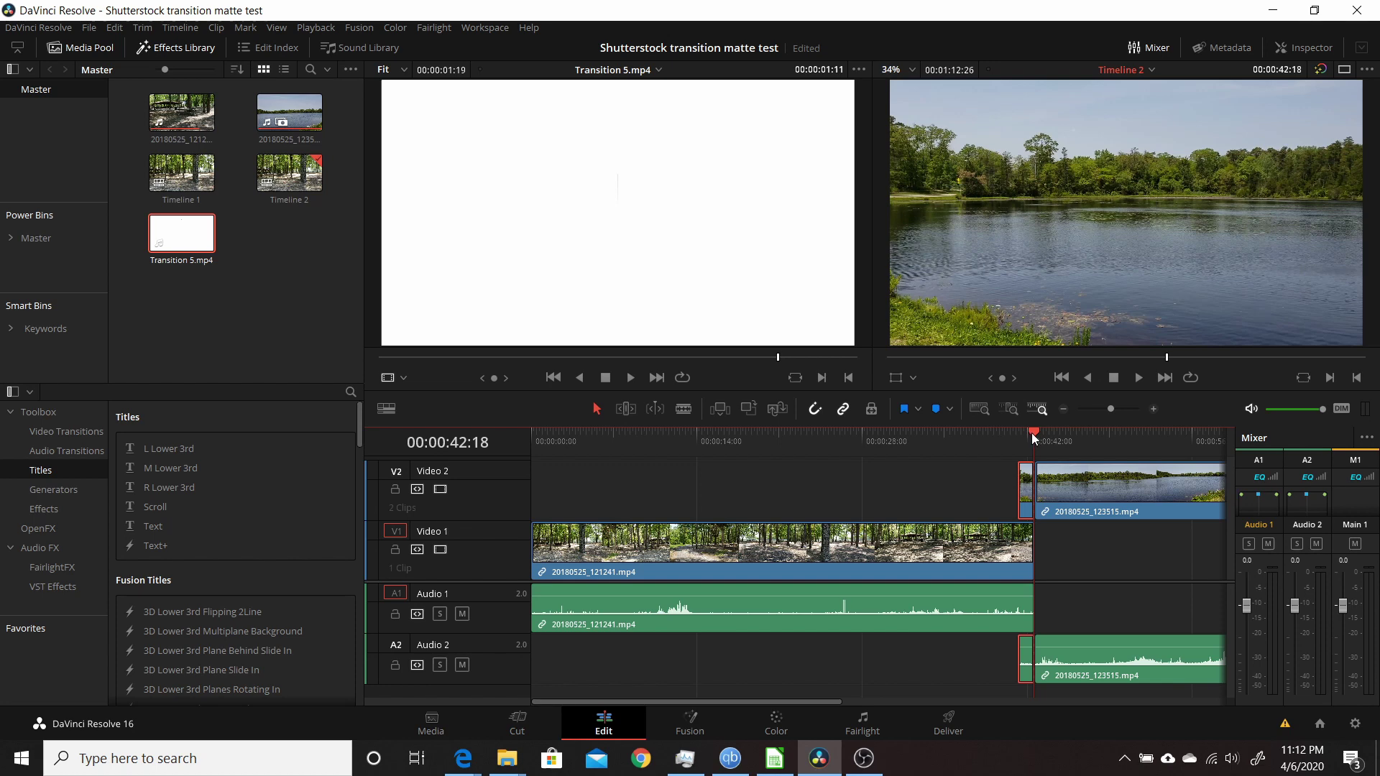
{"action": "left_click_drag", "start_coordinate": [1032, 433], "coordinate": [994, 432]}
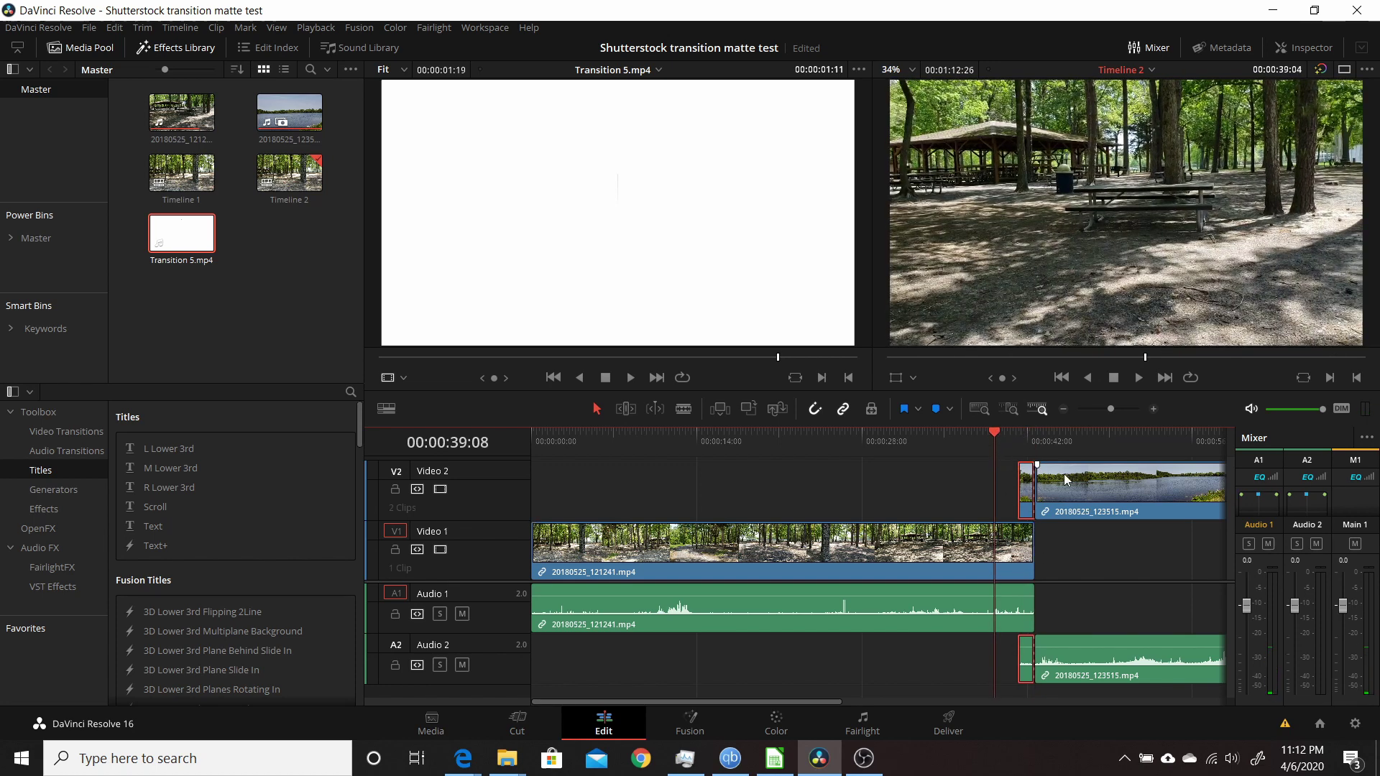
{"action": "left_click_drag", "start_coordinate": [1004, 484], "coordinate": [1061, 493]}
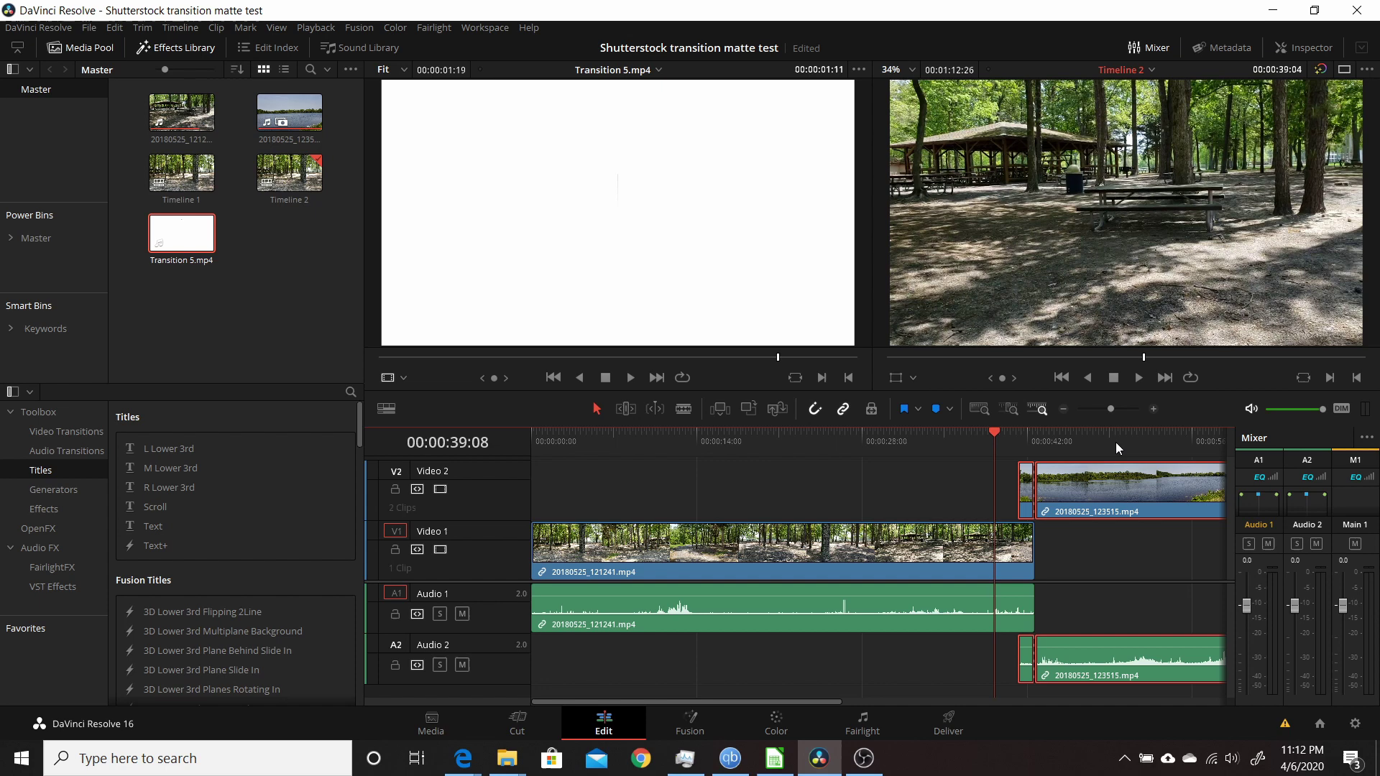
- Zoom in on the overlap and park the playhead at 00:00:41:24, just past the lake clip's start
{"action": "left_click", "coordinate": [1153, 408]}
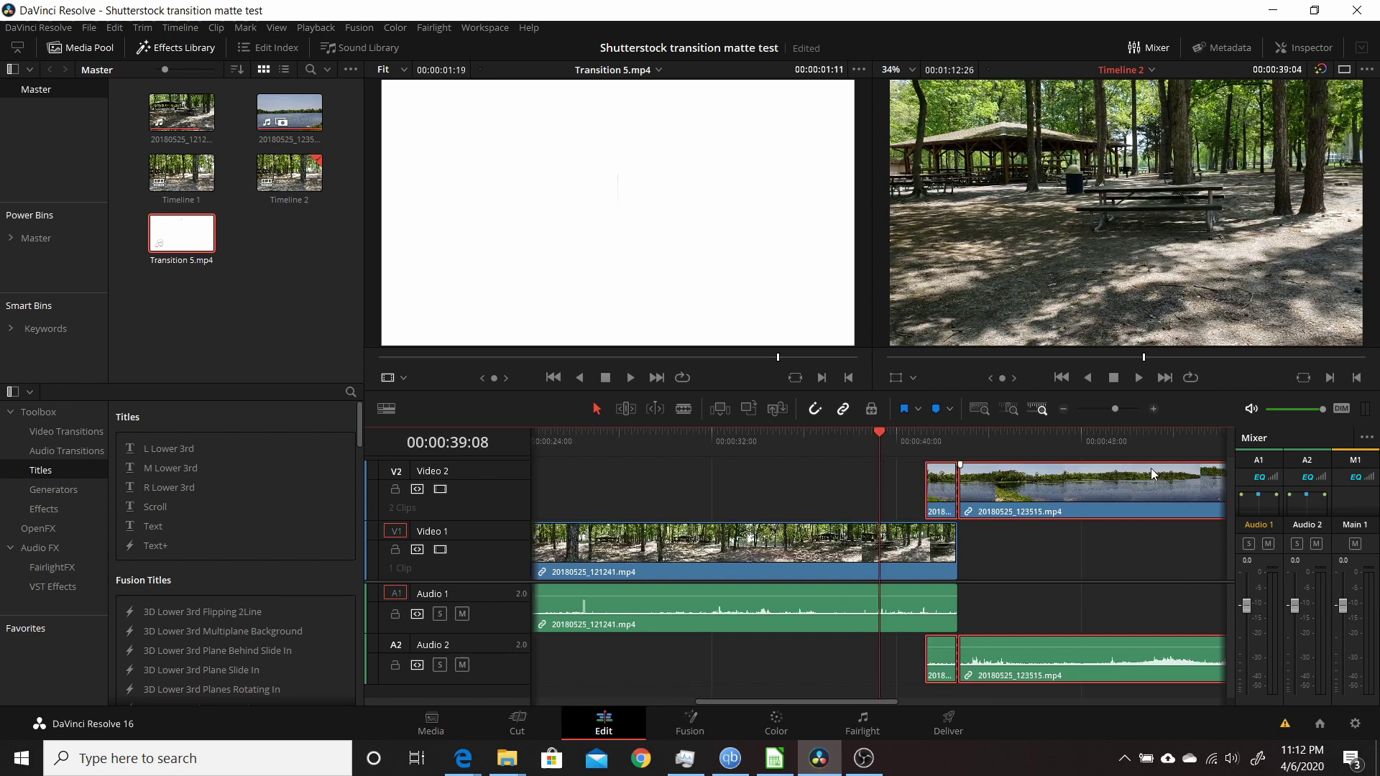
{"action": "left_click", "coordinate": [934, 434]}
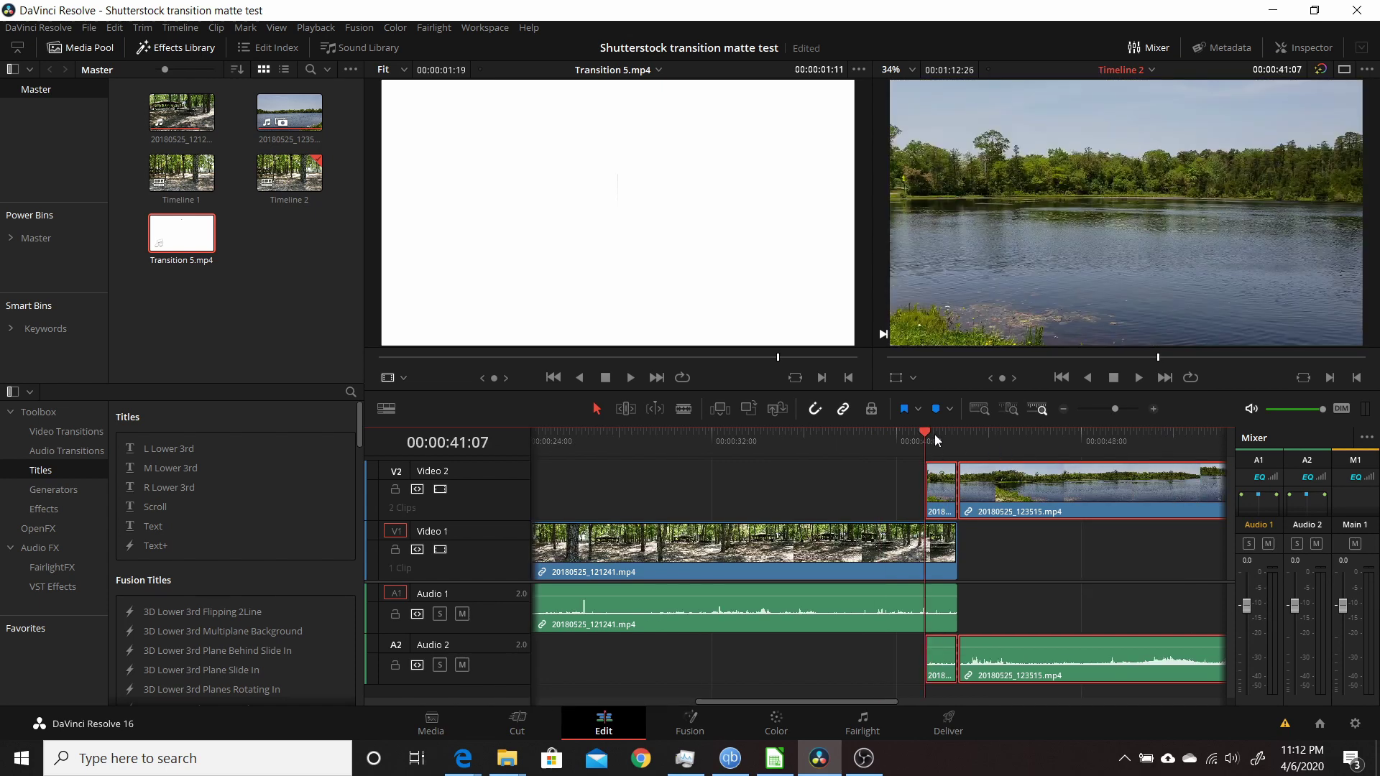
{"action": "left_click", "coordinate": [938, 435]}
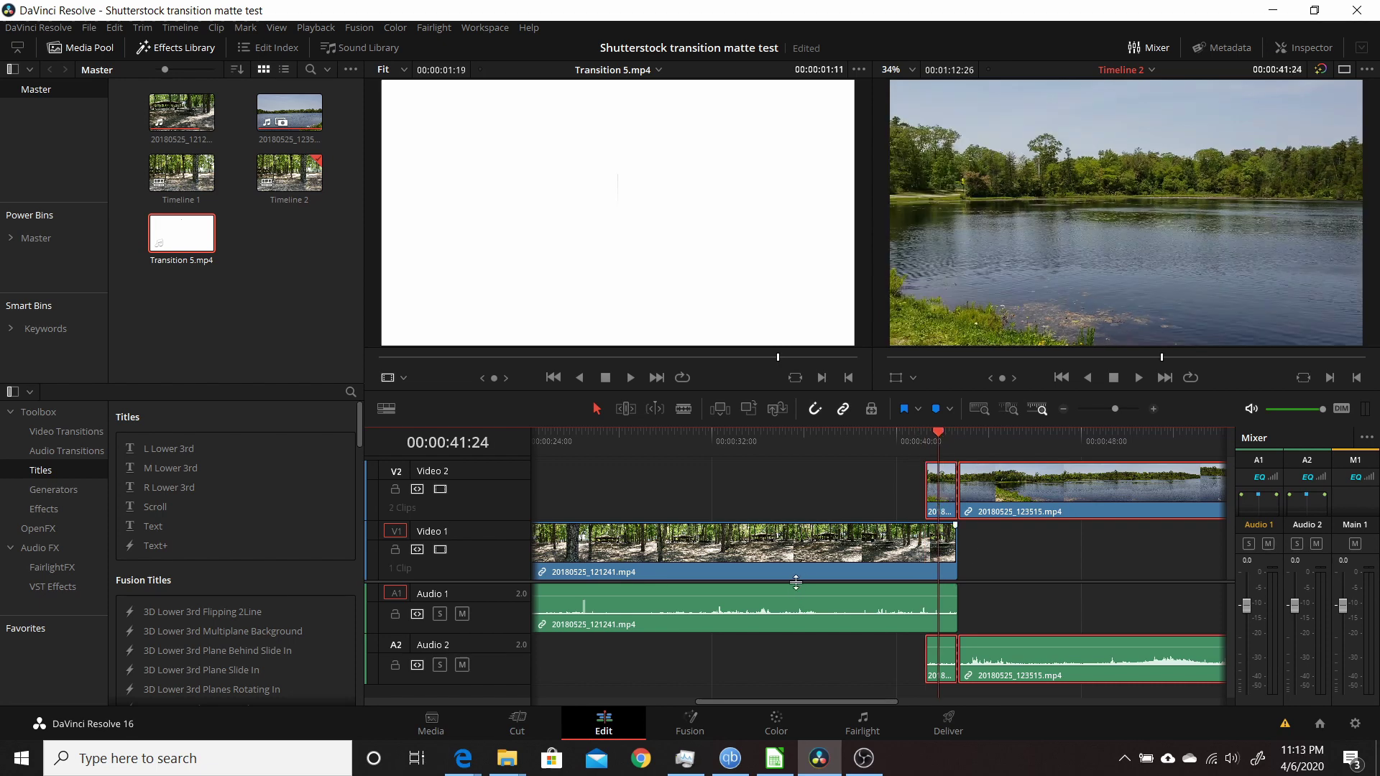
- On the Color page, add an Alpha Output and wire node 01's alpha into it
{"action": "left_click", "coordinate": [776, 721]}
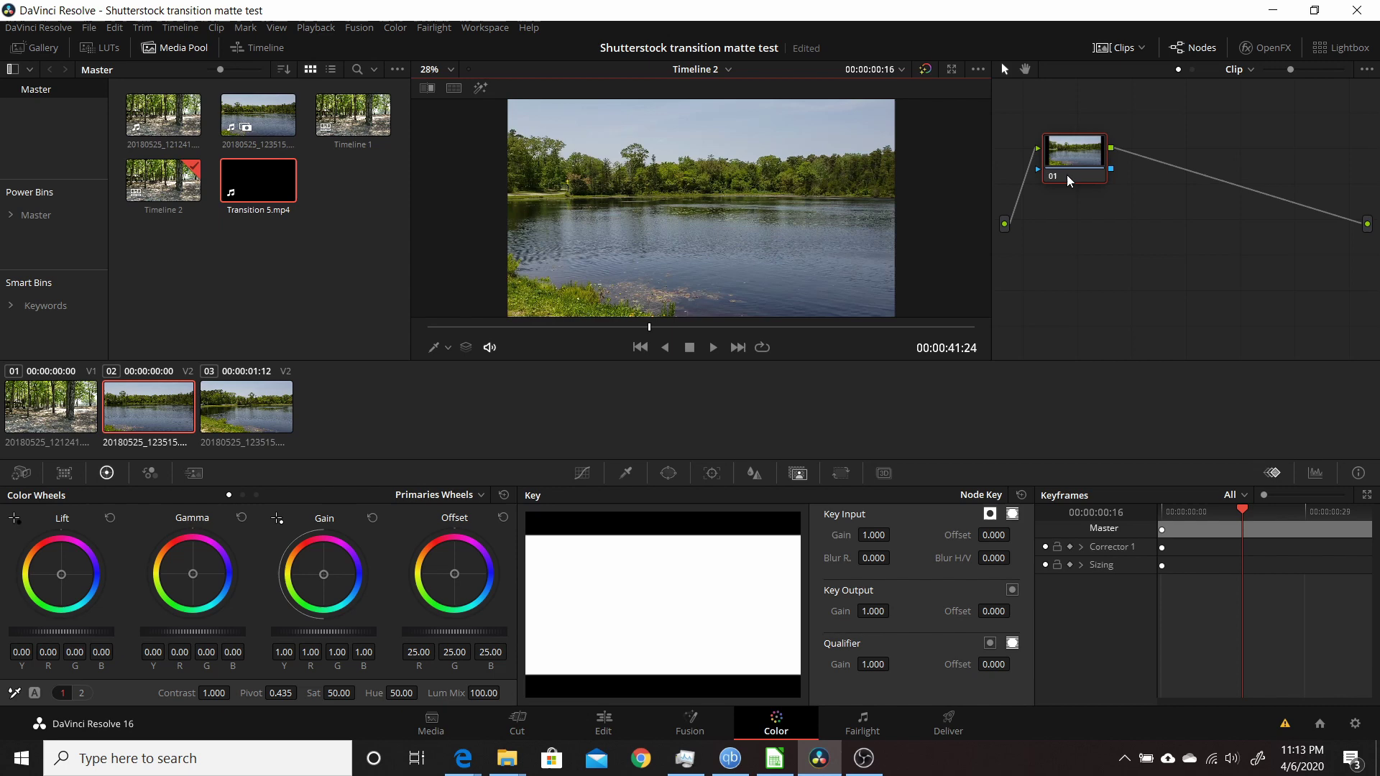
{"action": "left_click_drag", "start_coordinate": [1069, 181], "coordinate": [1081, 191]}
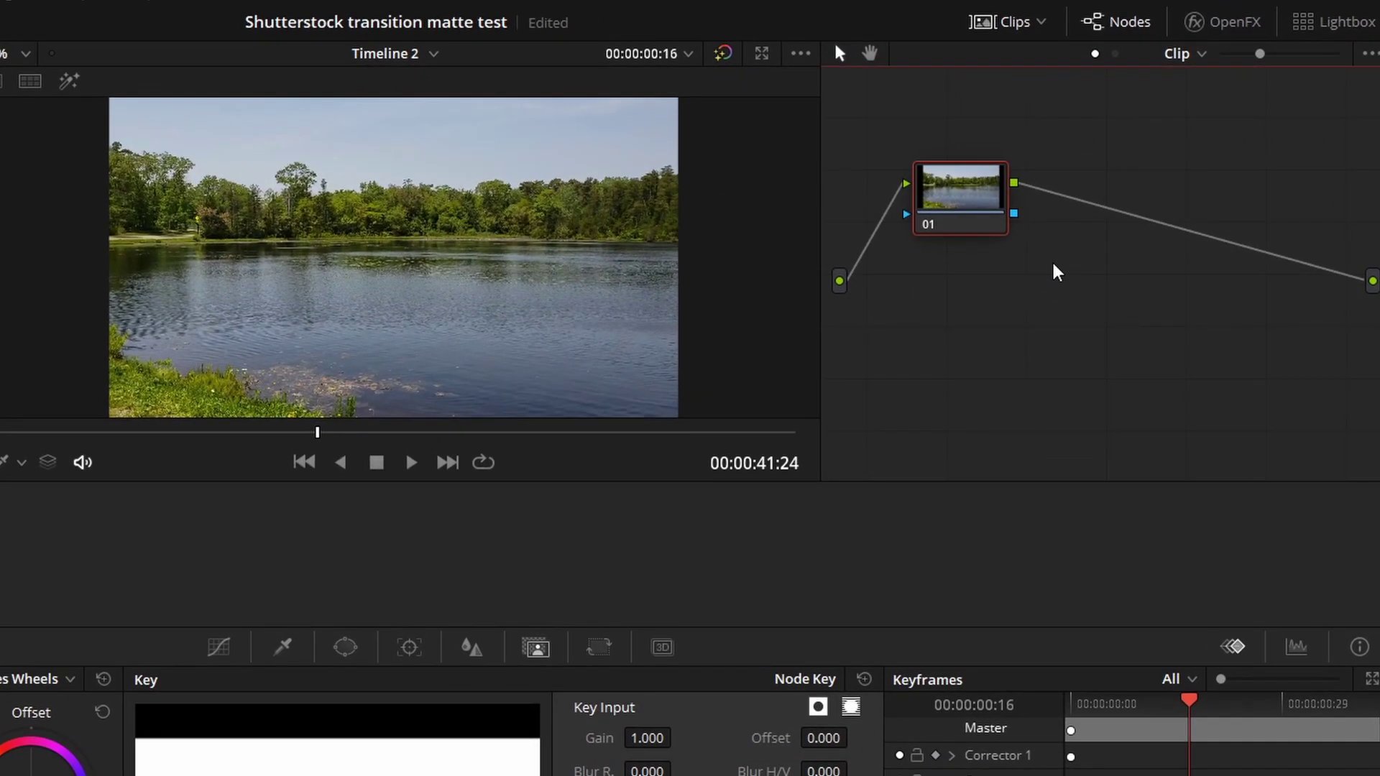
{"action": "right_click", "coordinate": [1053, 266]}
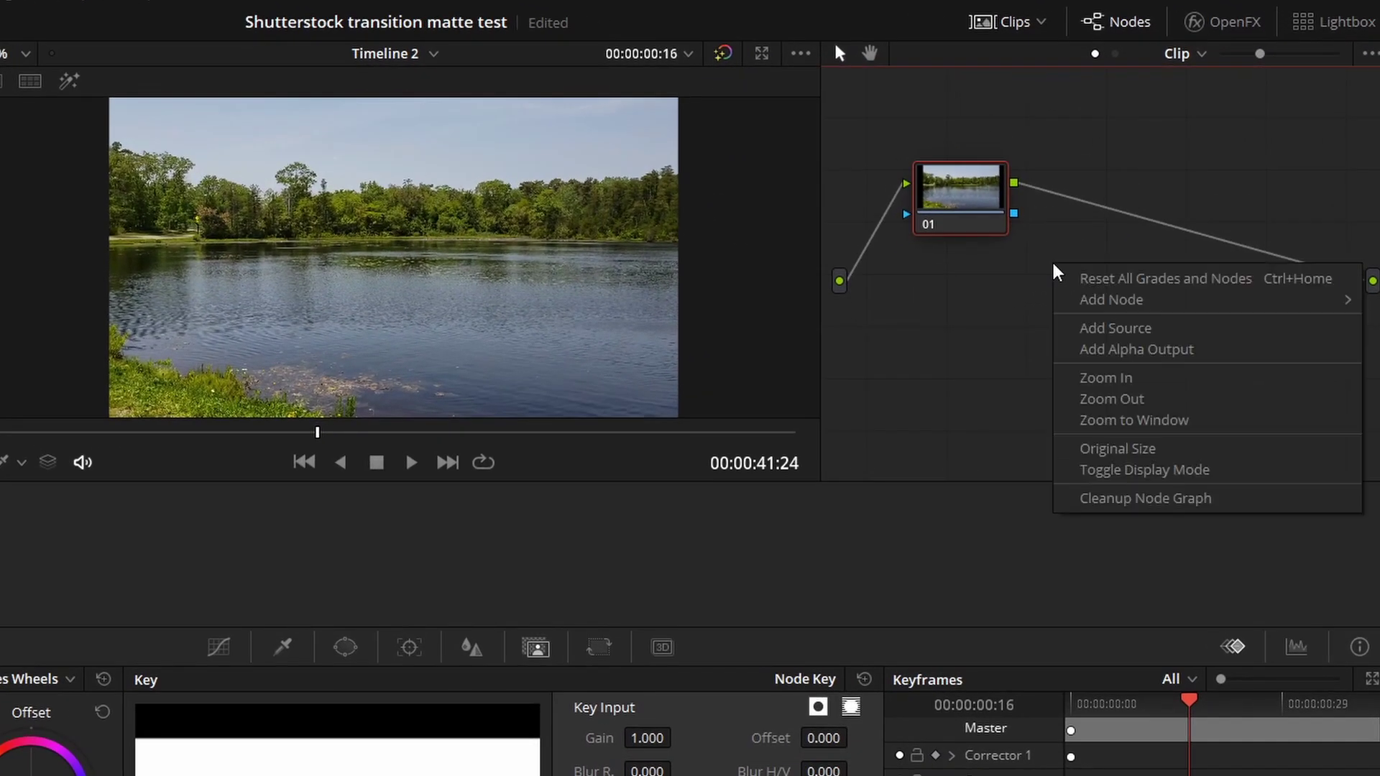
{"action": "left_click", "coordinate": [1097, 351]}
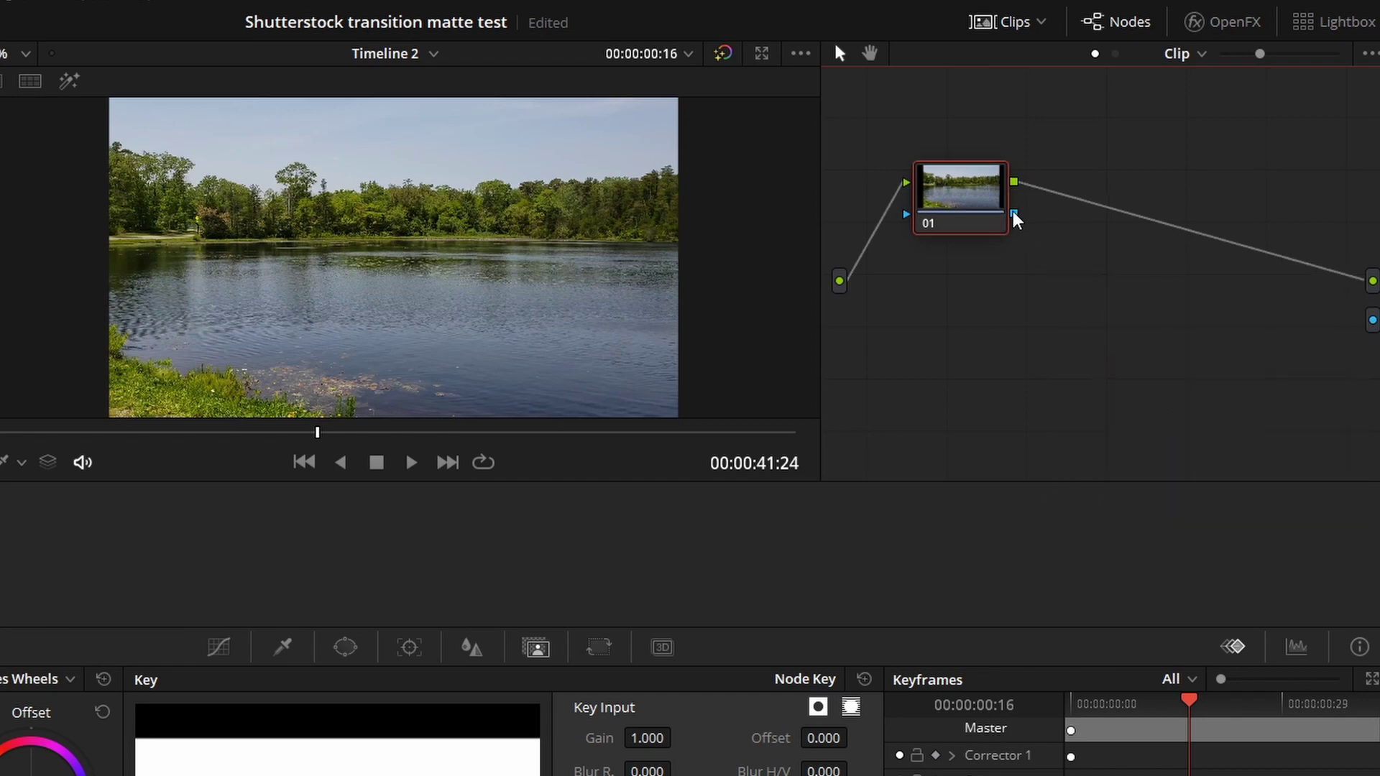
{"action": "left_click_drag", "start_coordinate": [1014, 215], "coordinate": [1373, 322]}
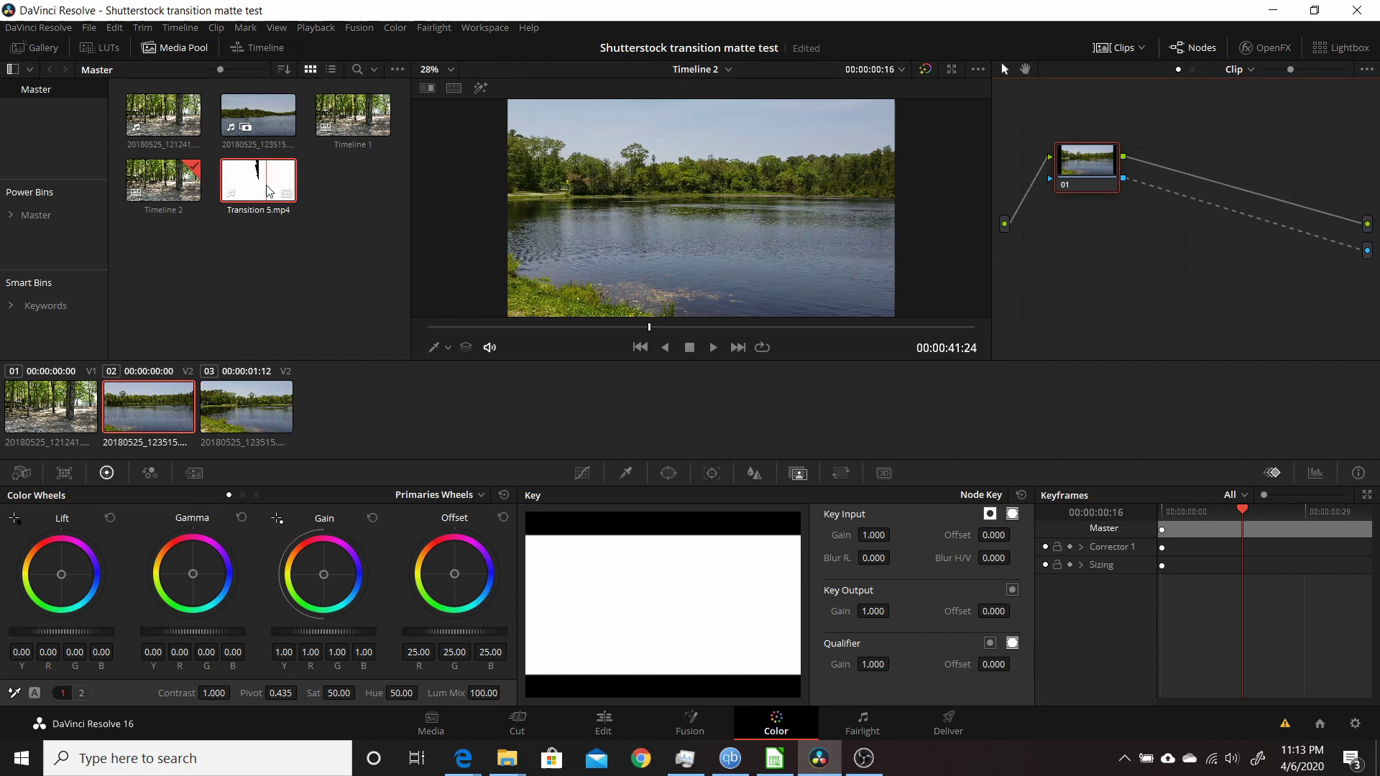
- Make Transition 5.mp4 a color-page matte and attach it to node 01 as an external matte
{"action": "right_click", "coordinate": [265, 189]}
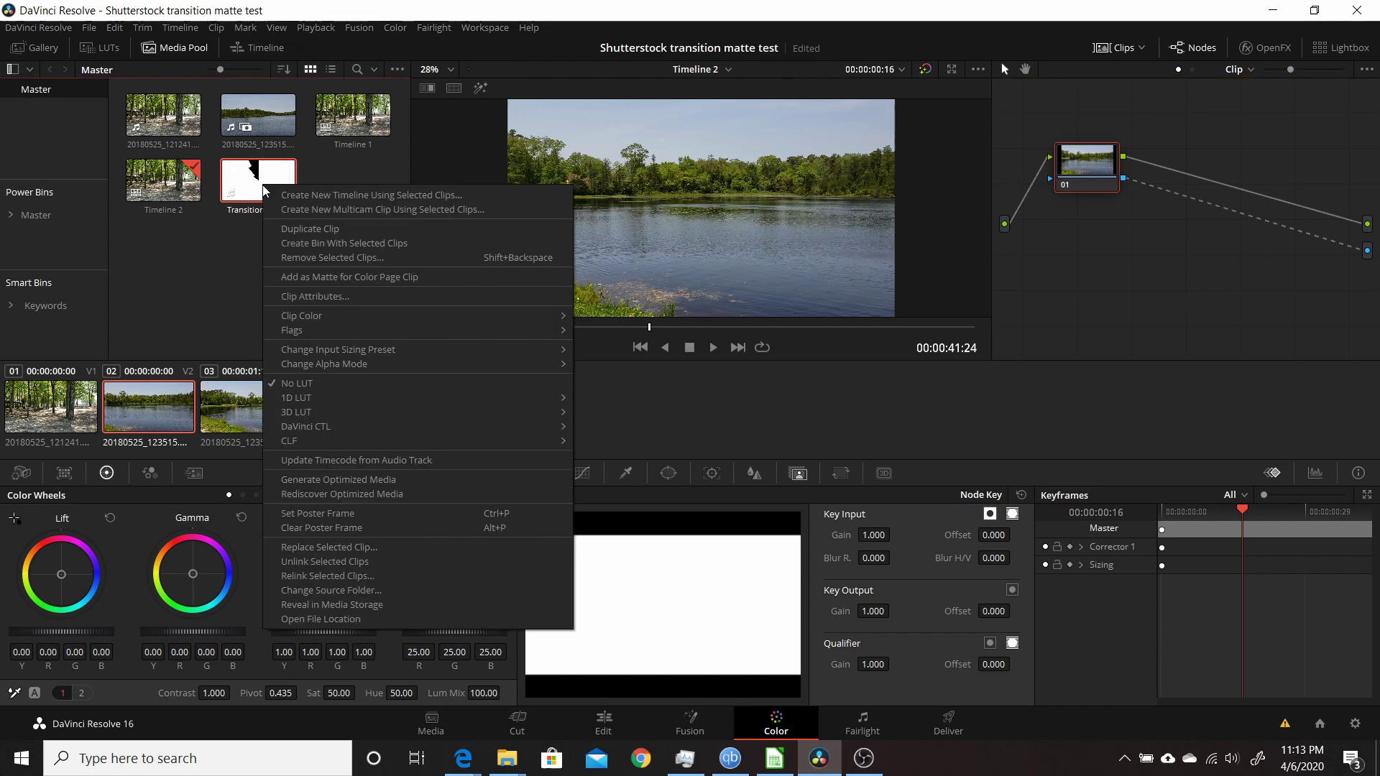
{"action": "left_click", "coordinate": [304, 278]}
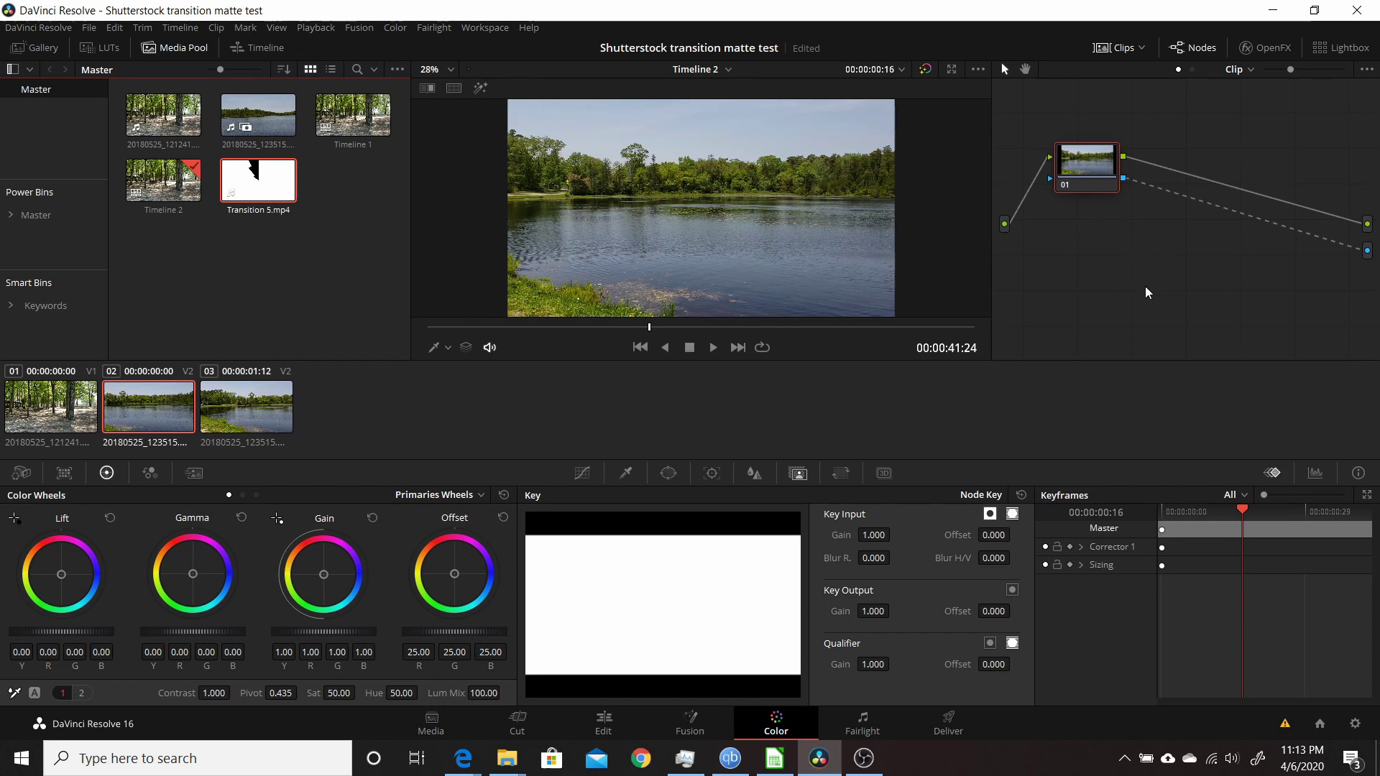
{"action": "right_click", "coordinate": [1078, 173]}
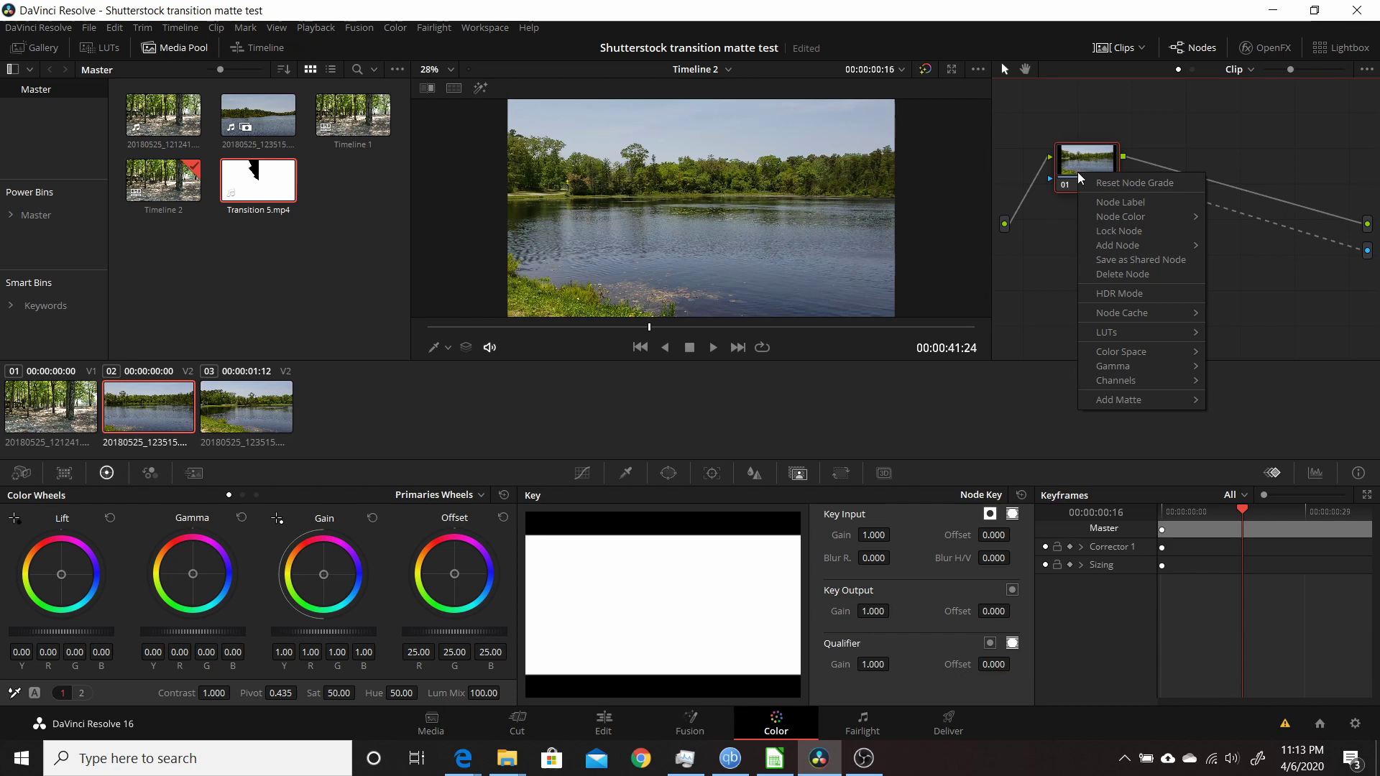
{"action": "mouse_move", "coordinate": [1107, 365]}
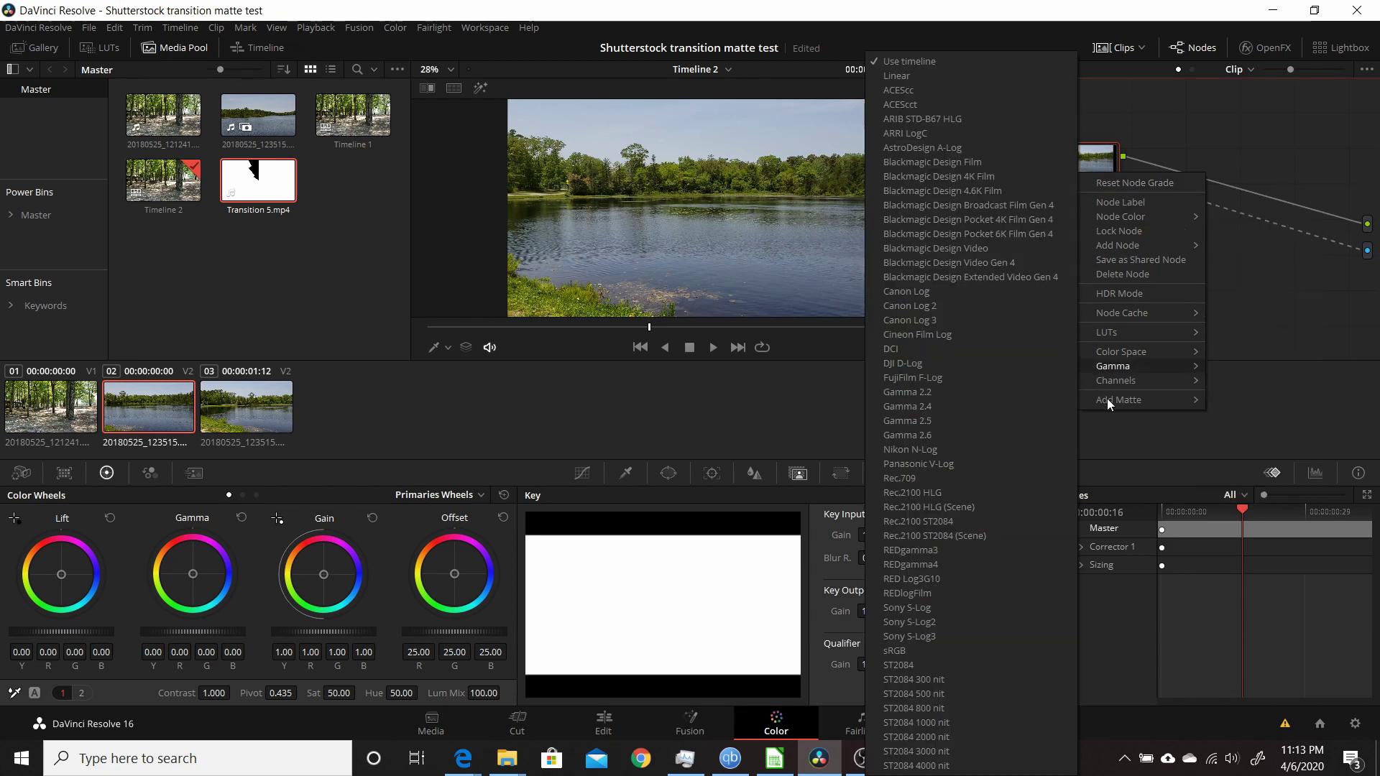
{"action": "mouse_move", "coordinate": [1151, 411]}
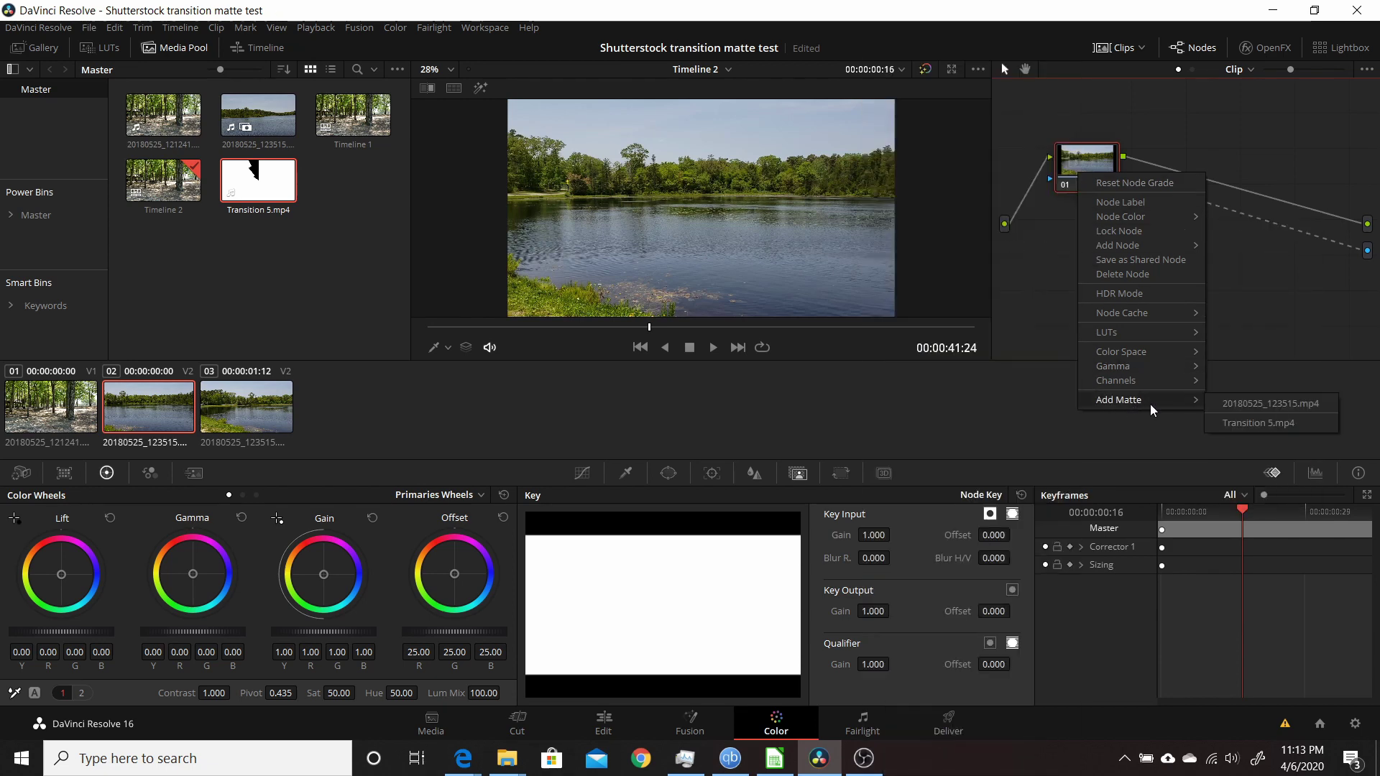
{"action": "left_click", "coordinate": [1251, 425]}
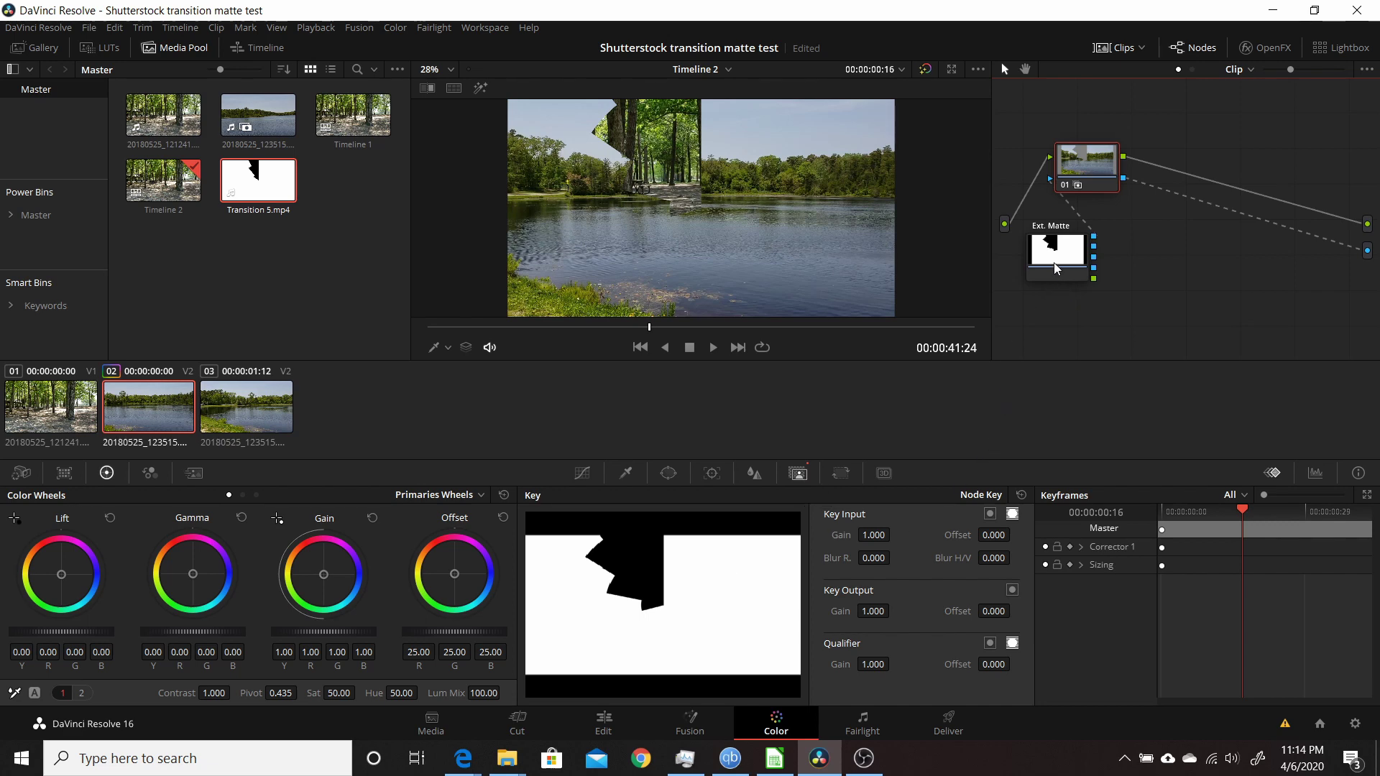
- Preview the Ext. Matte over the lake clip, then uncheck Lock Matte
{"action": "left_click", "coordinate": [1055, 268]}
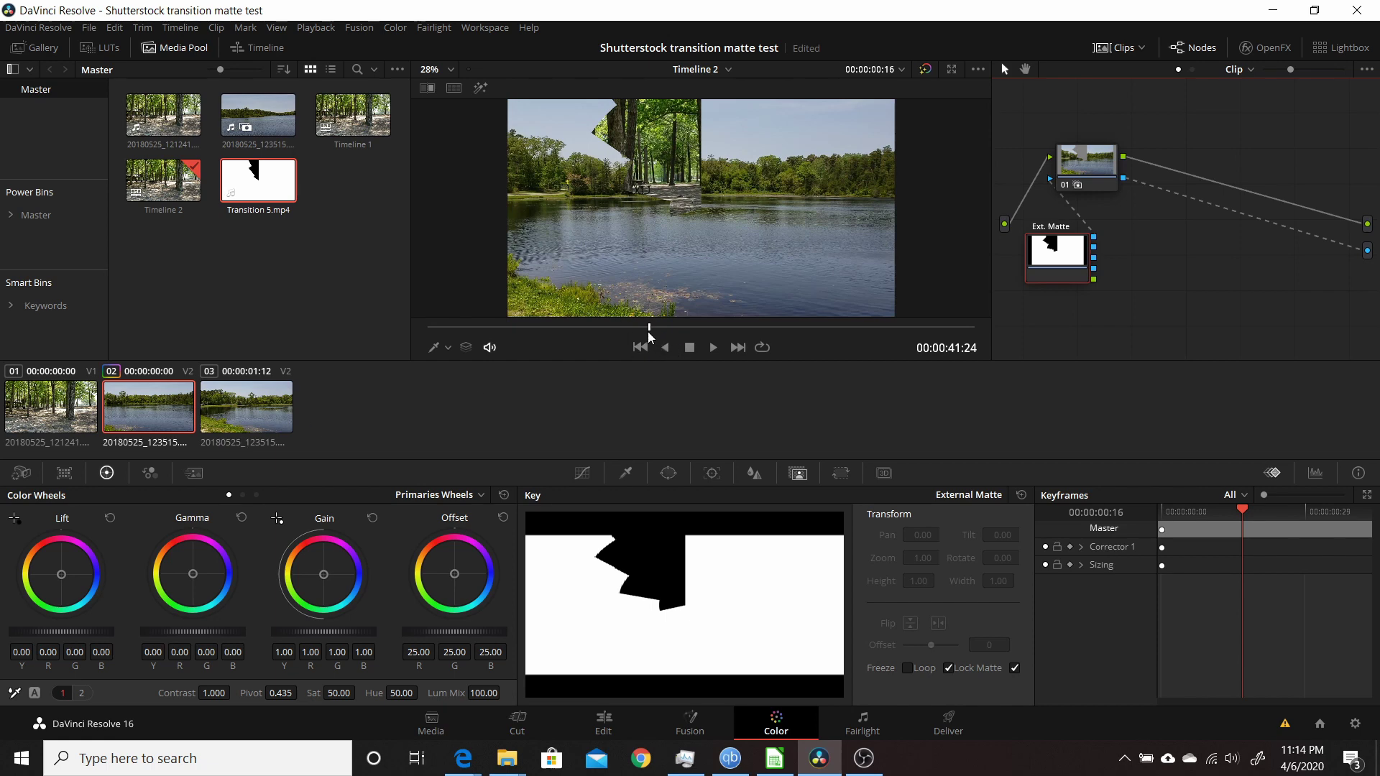
{"action": "left_click_drag", "start_coordinate": [649, 336], "coordinate": [435, 345]}
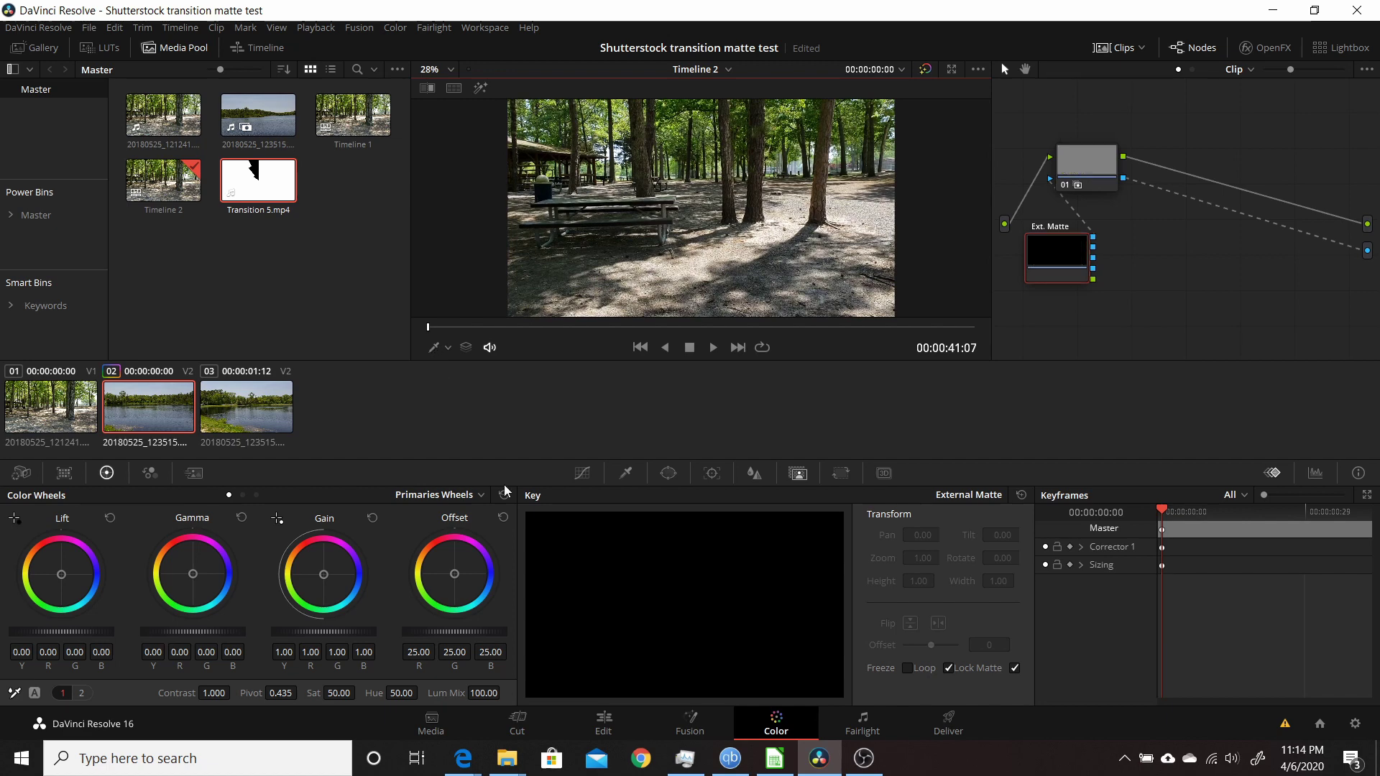
{"action": "left_click", "coordinate": [713, 347]}
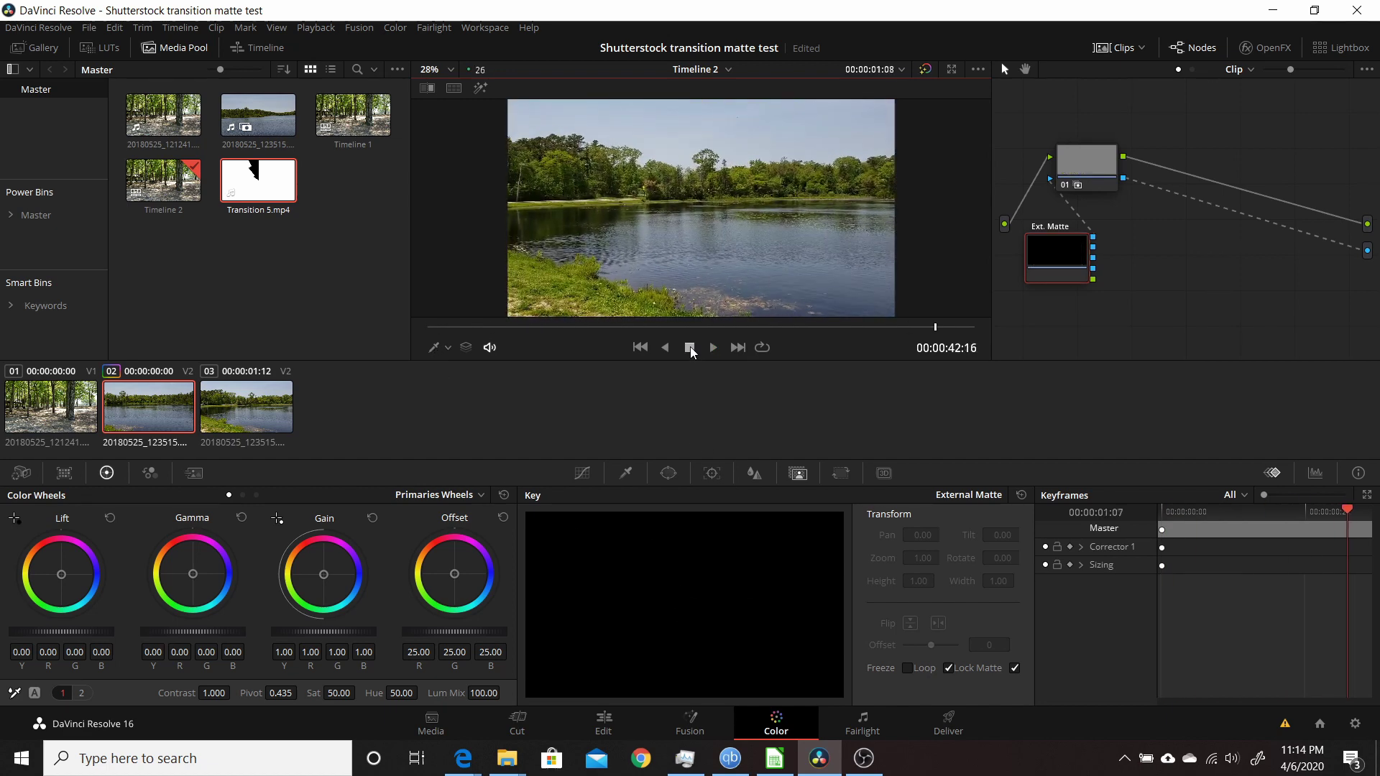
{"action": "left_click", "coordinate": [690, 348]}
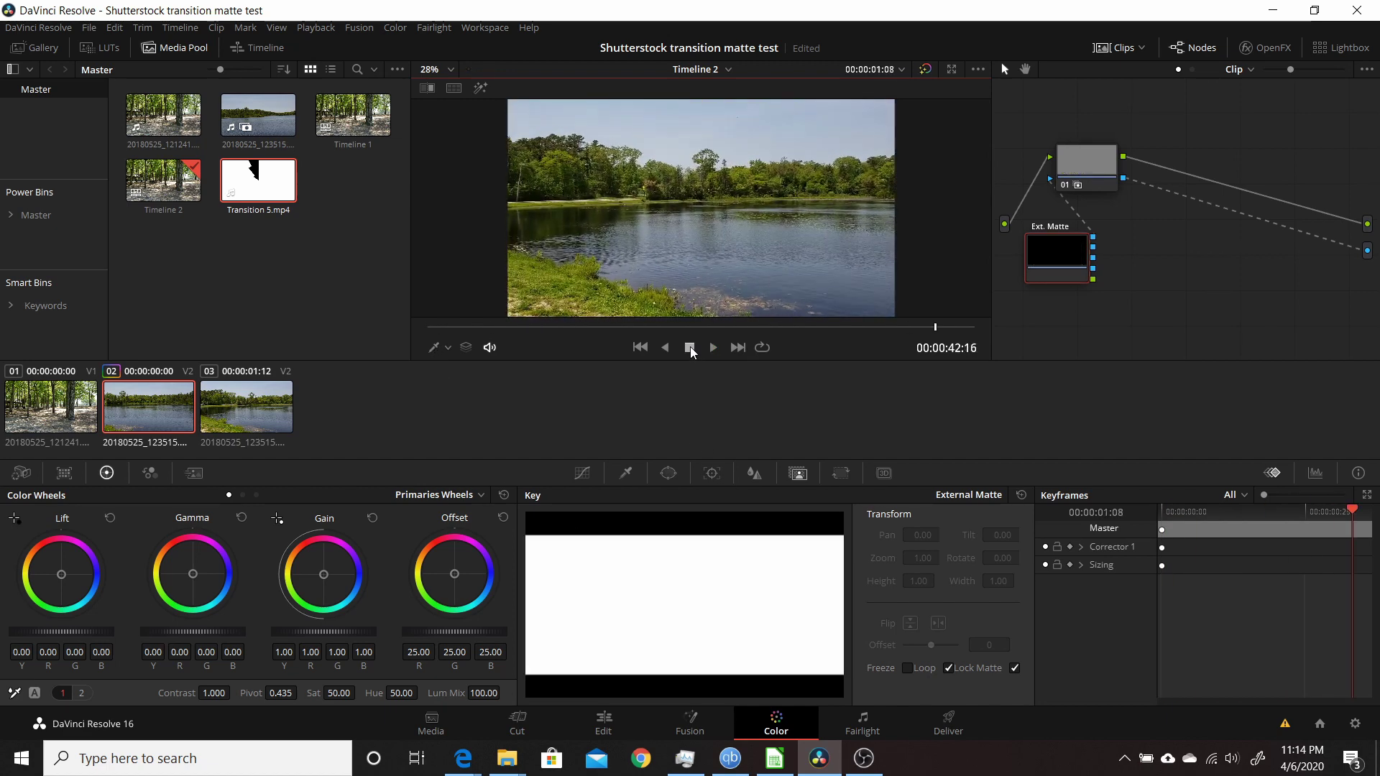
{"action": "left_click", "coordinate": [948, 668]}
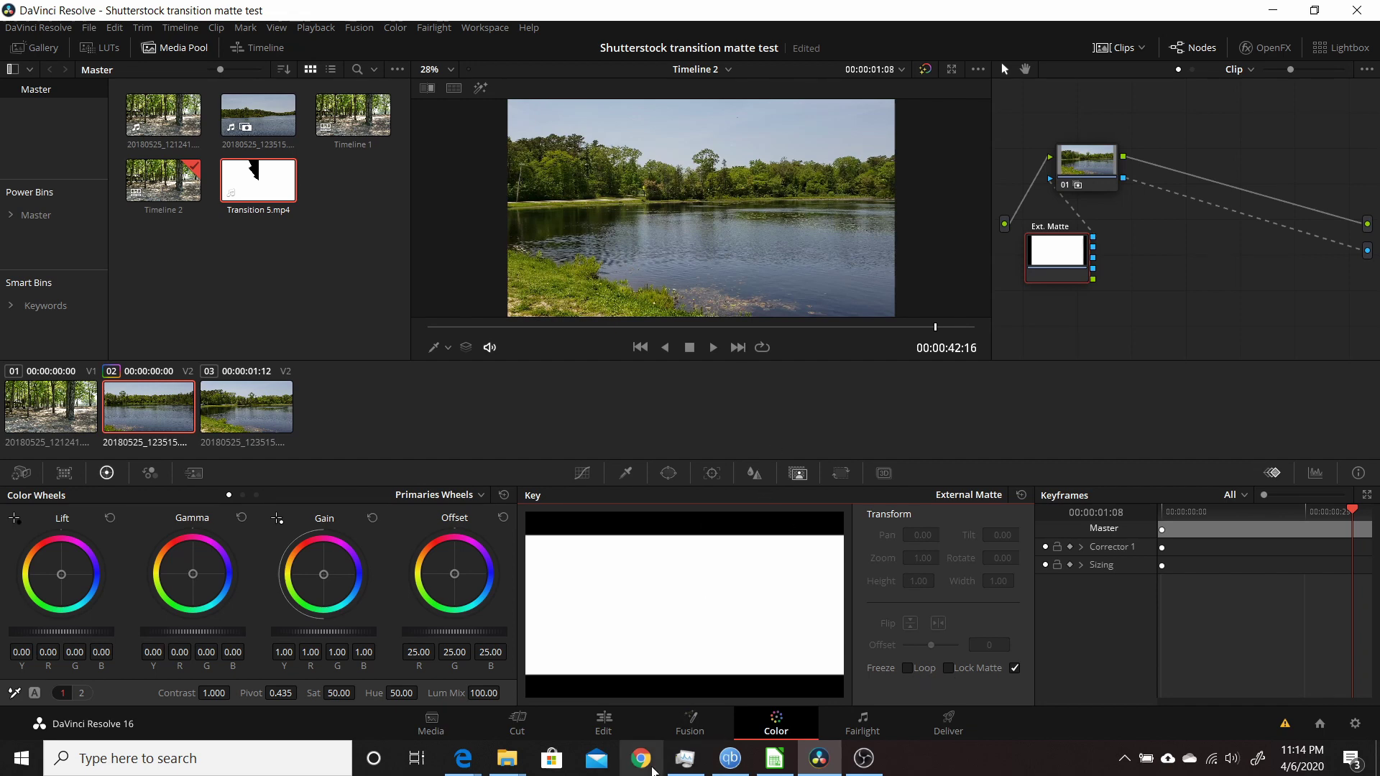
- On the Edit page, play Timeline 2 from 00:00:37:02 through the matte transition
{"action": "left_click", "coordinate": [598, 728]}
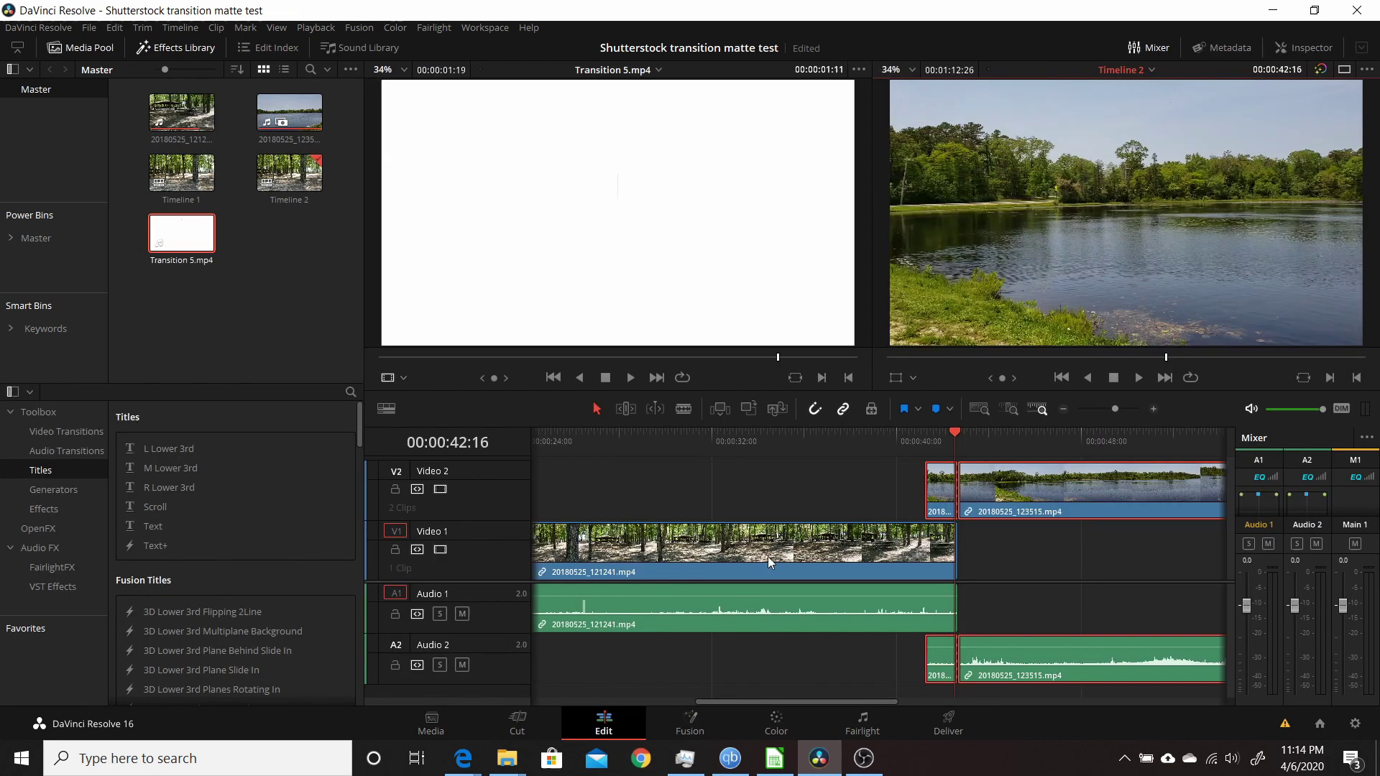
{"action": "left_click", "coordinate": [828, 438]}
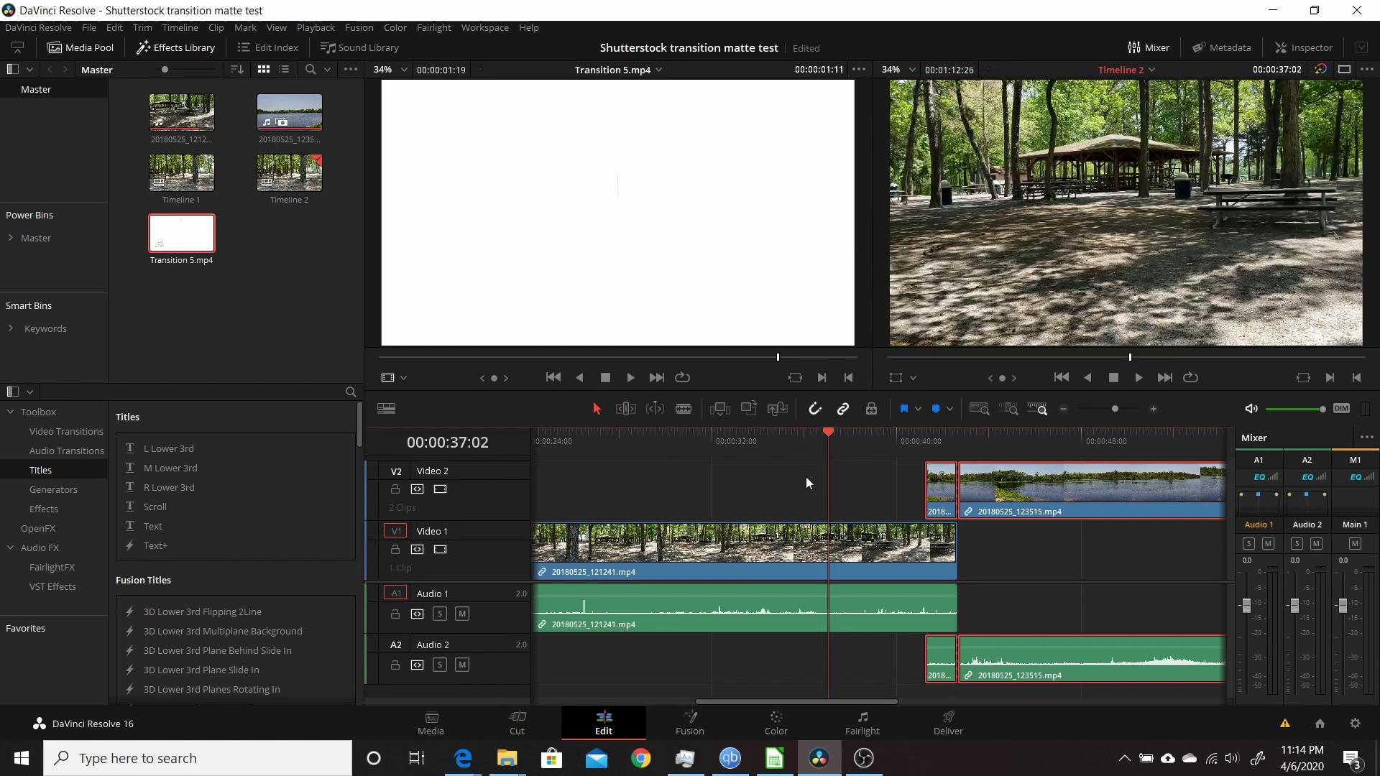
{"action": "key", "text": "space"}
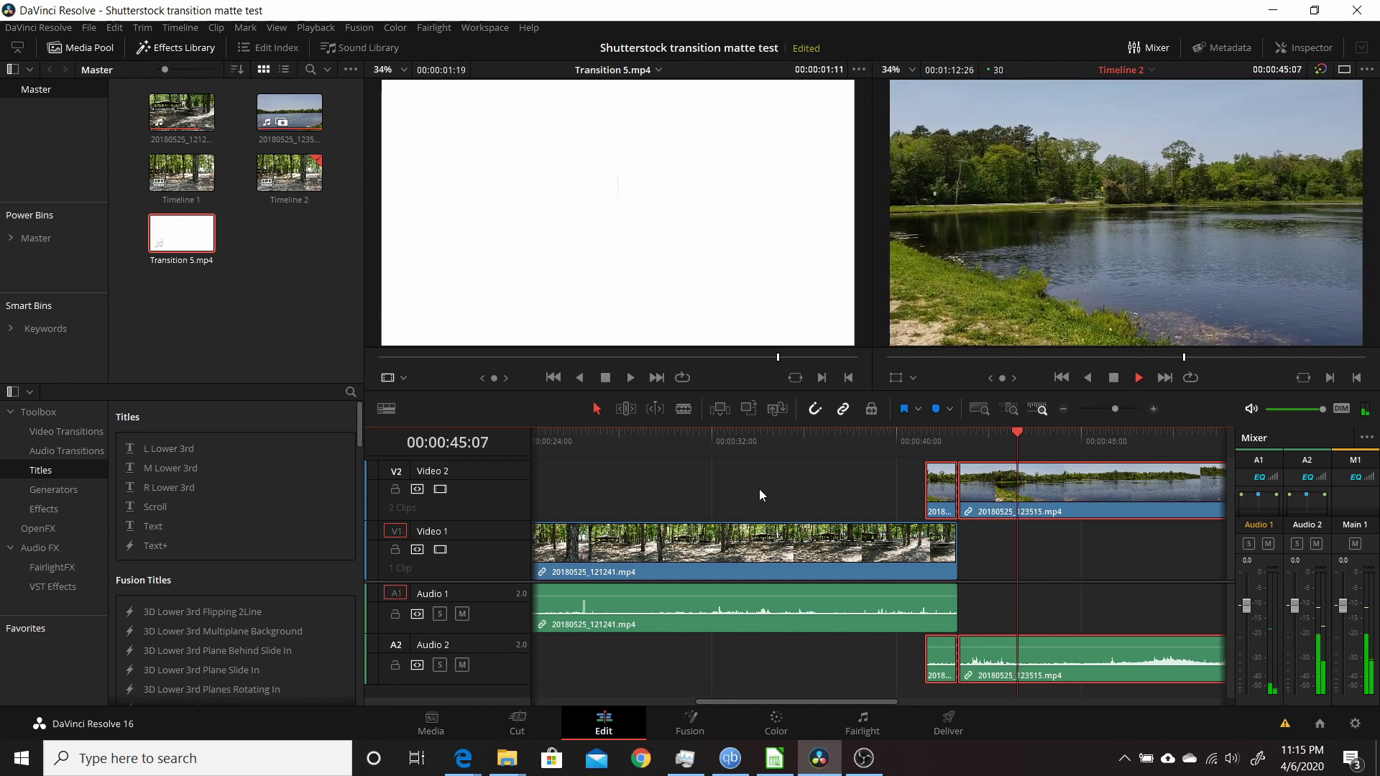
{"action": "key", "text": "space"}
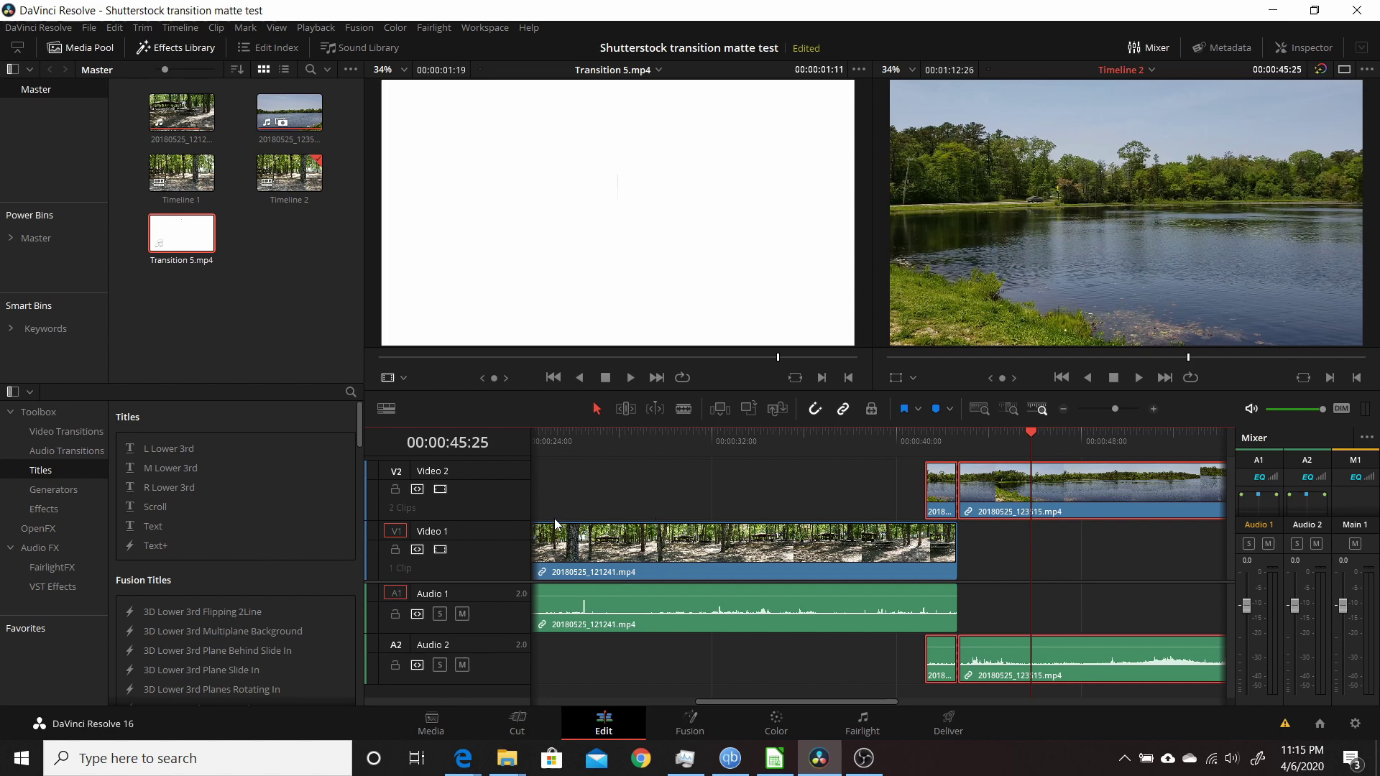
- List the Video Transitions in the Effects Library and scroll down to the Fusion Transitions section
{"action": "left_click", "coordinate": [65, 433]}
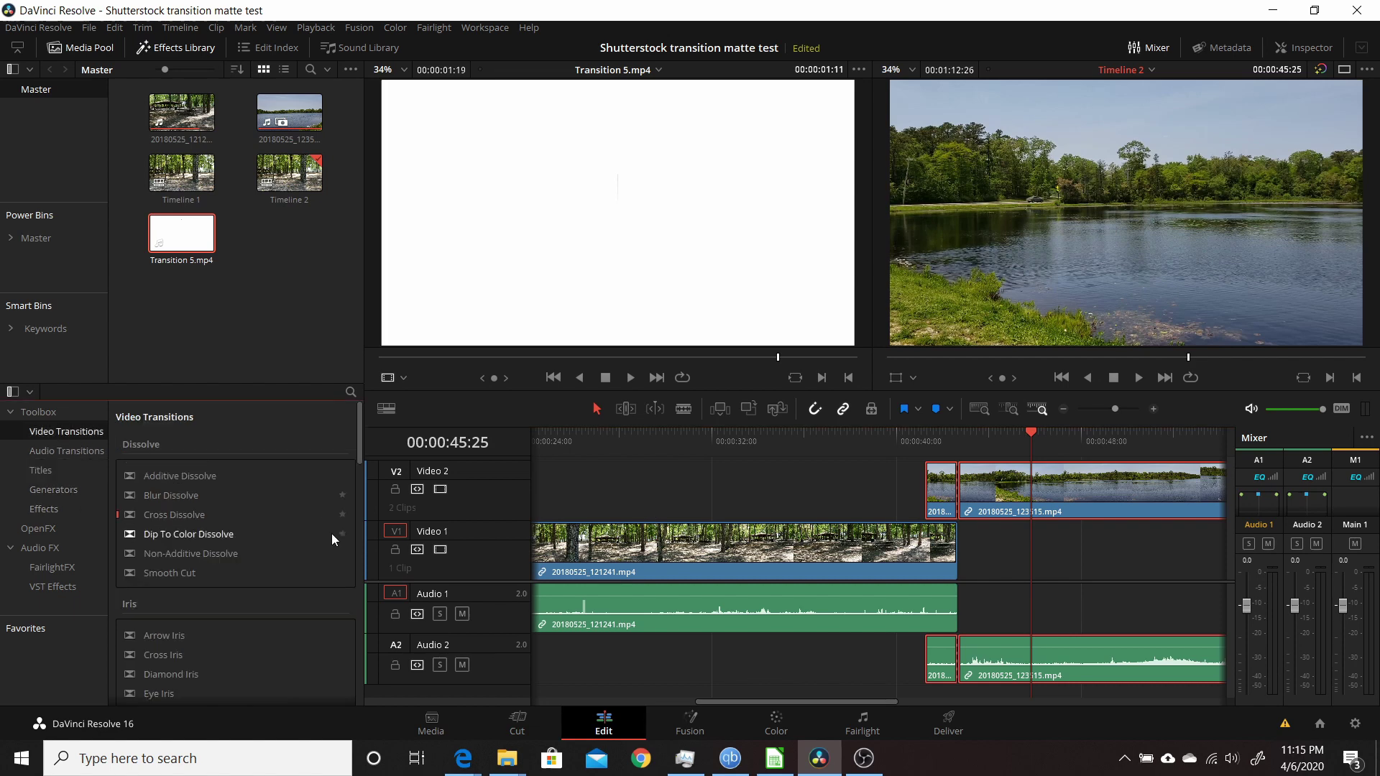
{"action": "scroll", "coordinate": [309, 553], "scroll_direction": "down", "scroll_amount": 15}
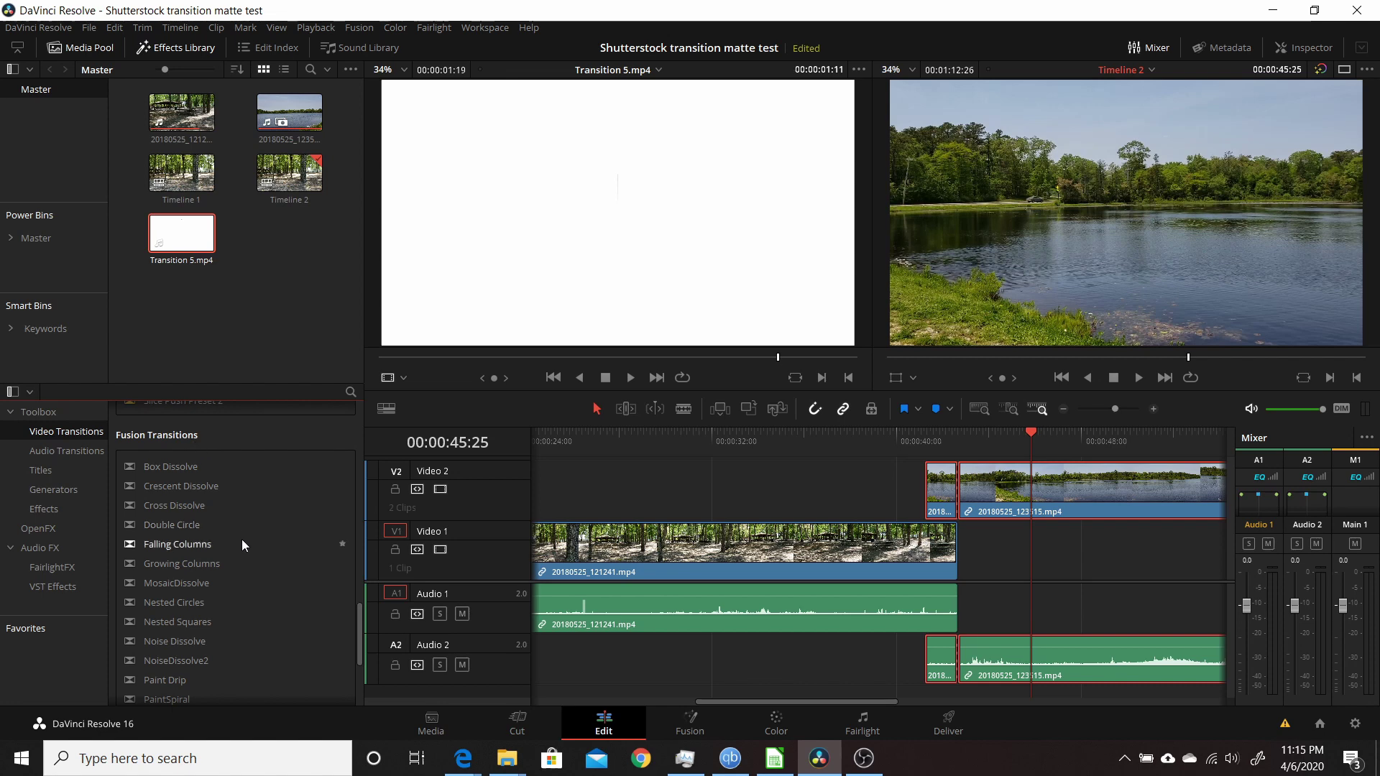
{"action": "scroll", "coordinate": [242, 545], "scroll_direction": "up", "scroll_amount": 15}
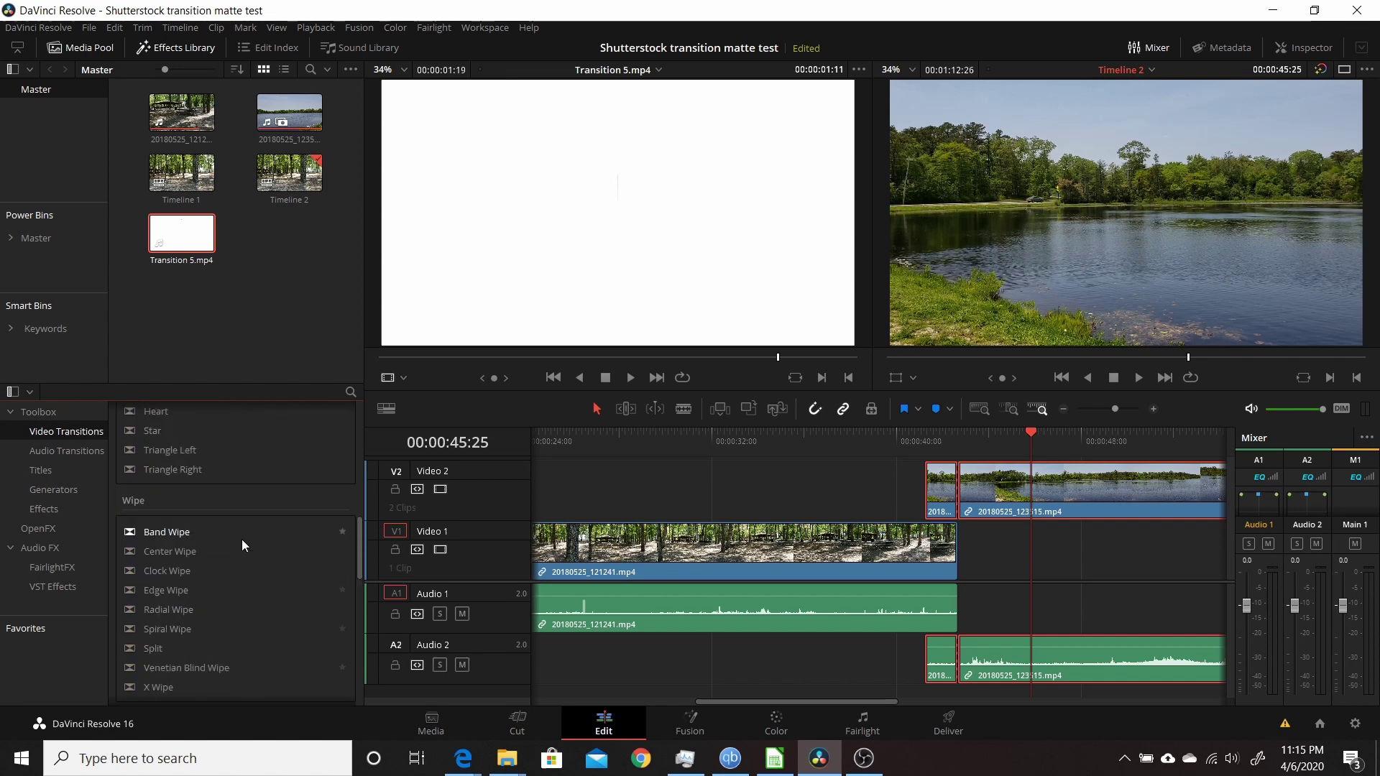
{"action": "scroll", "coordinate": [245, 539], "scroll_direction": "down", "scroll_amount": 10}
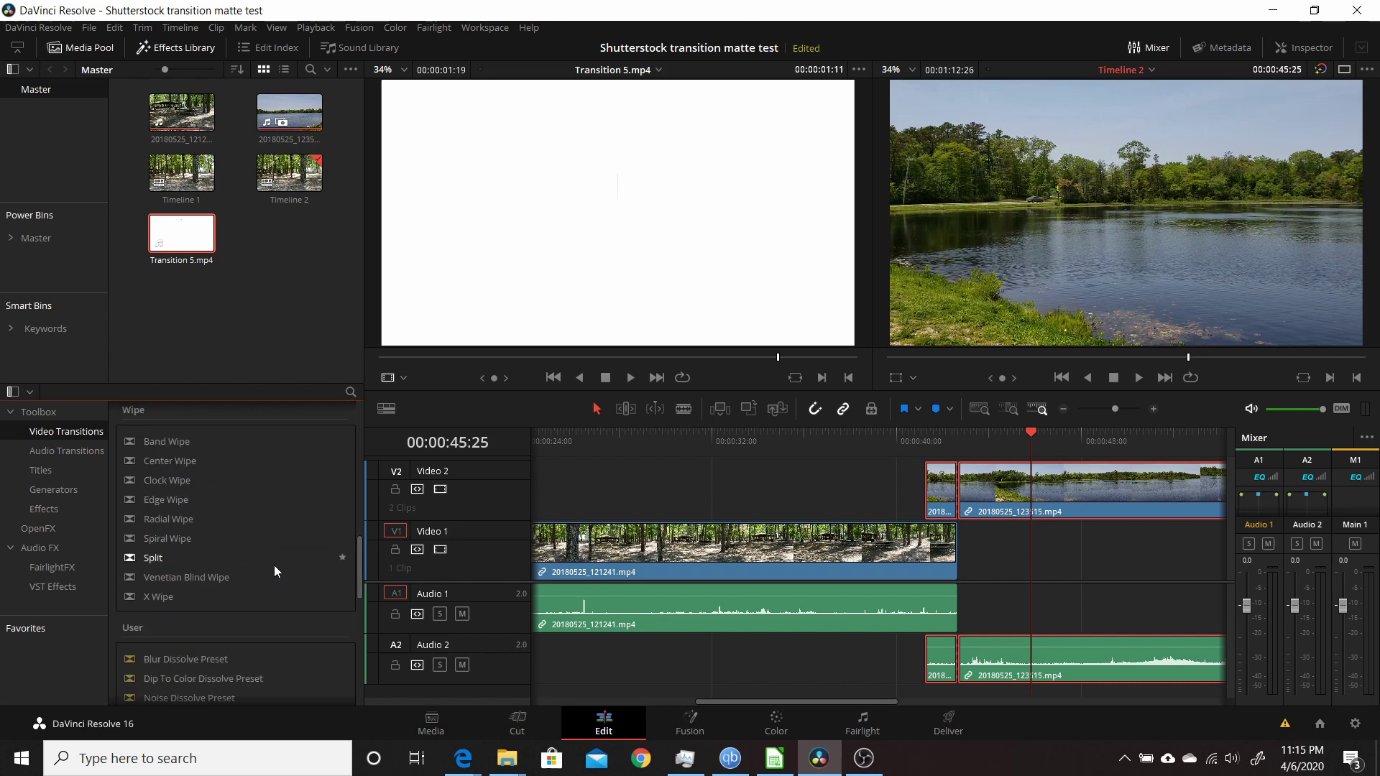
{"action": "scroll", "coordinate": [274, 565], "scroll_direction": "down", "scroll_amount": 5}
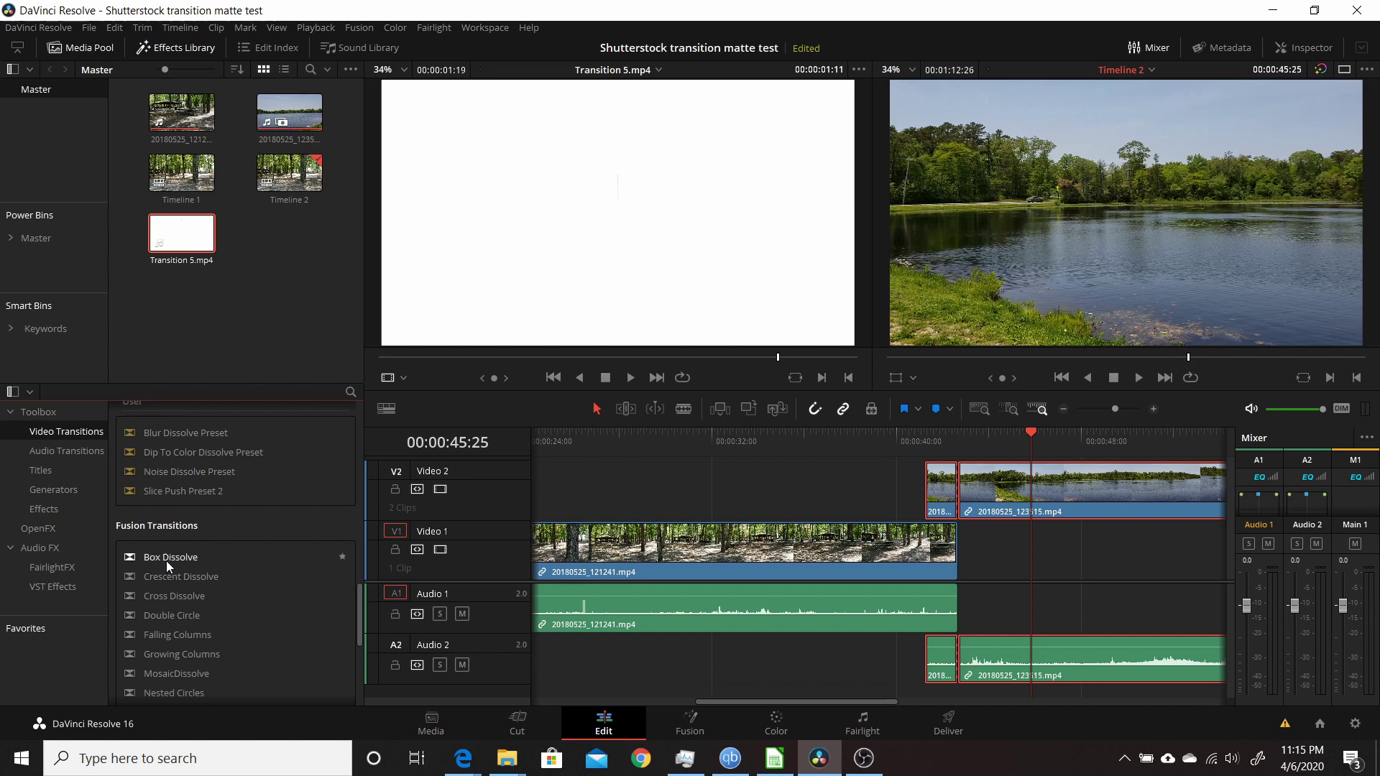